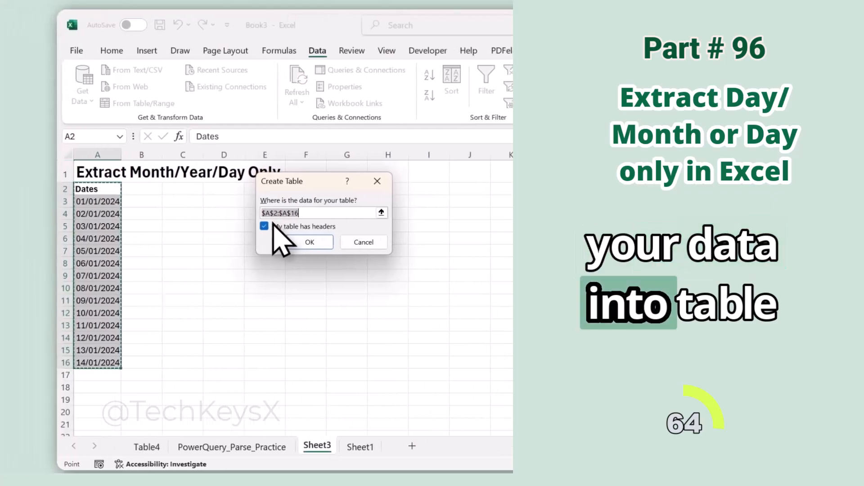
Load the Dates range A2:A16 into Power Query as a table with headers.
{"action": "left_click", "coordinate": [340, 243]}
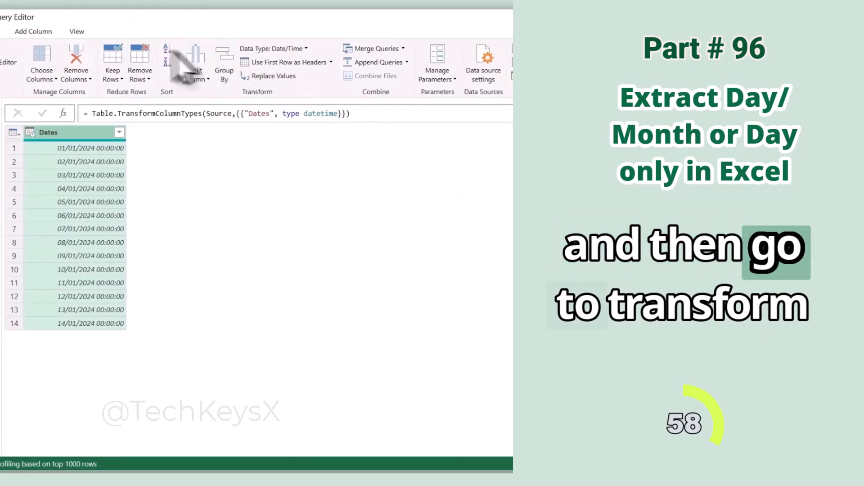
Extract only the year from the Dates column and remove that extraction from the applied steps.
{"action": "left_click", "coordinate": [171, 31]}
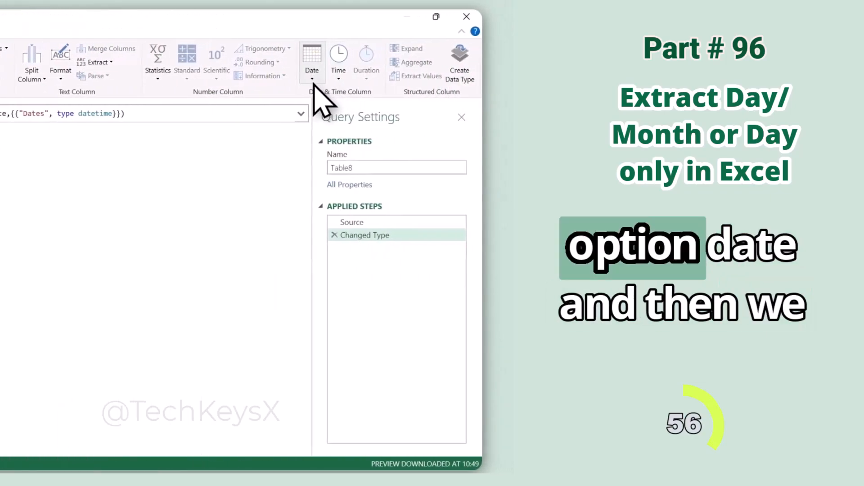
{"action": "left_click", "coordinate": [312, 76]}
{"action": "left_click", "coordinate": [310, 79]}
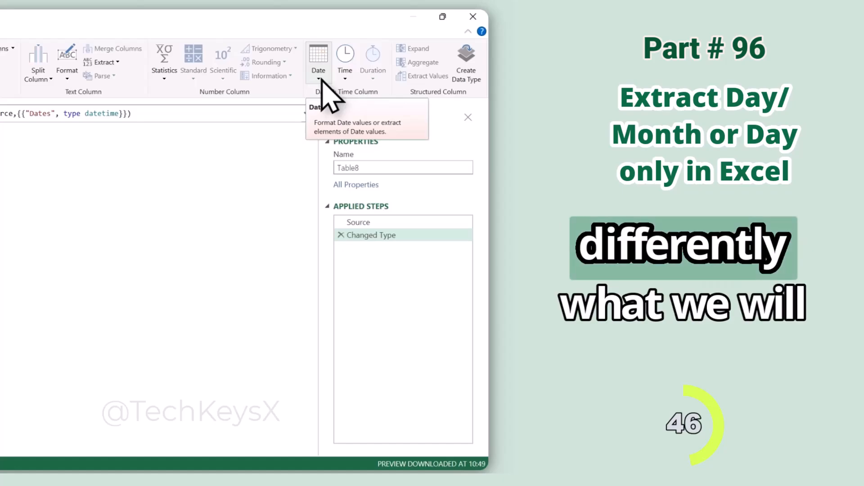
{"action": "left_click", "coordinate": [320, 79]}
{"action": "mouse_move", "coordinate": [344, 136]}
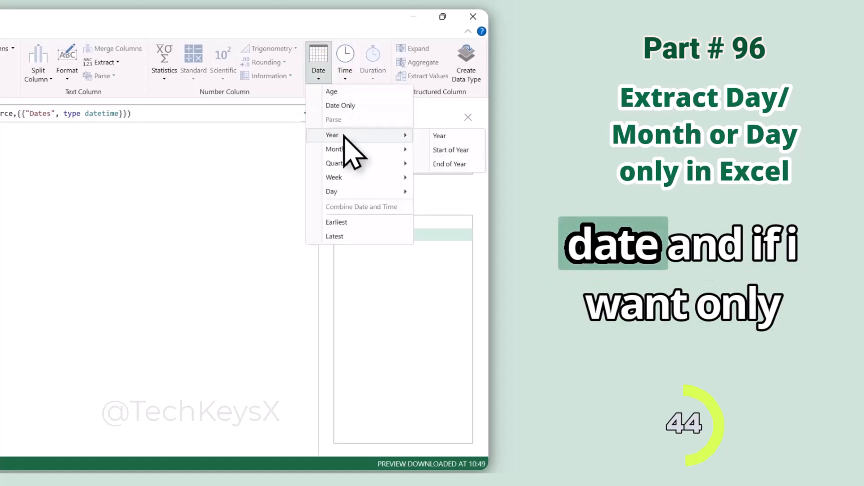
{"action": "left_click", "coordinate": [450, 137]}
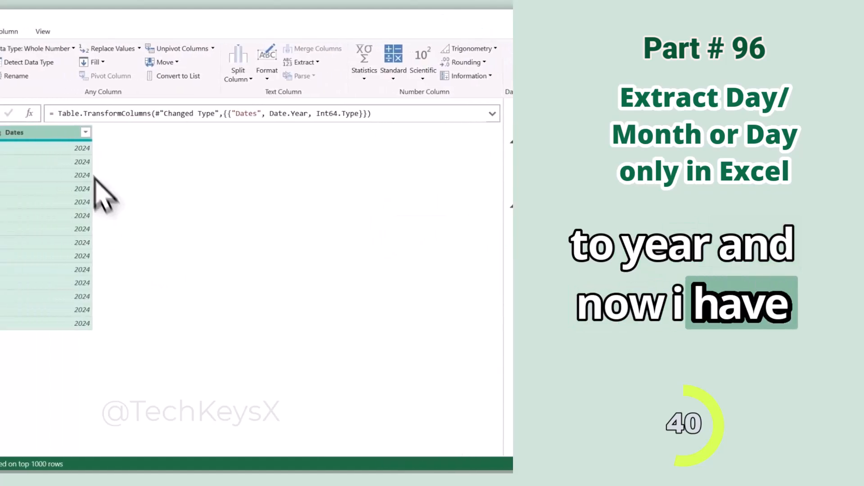
{"action": "left_click", "coordinate": [341, 248]}
Reduce the Dates column values to Date Only.
{"action": "left_click", "coordinate": [309, 76]}
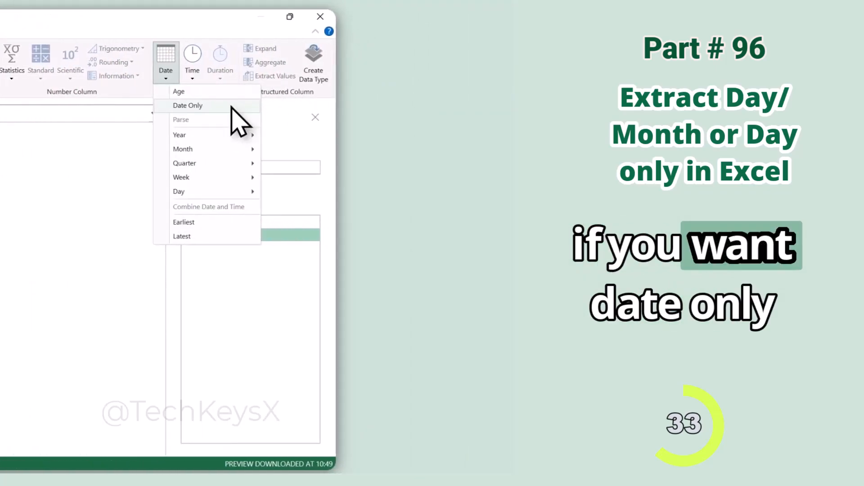
{"action": "left_click", "coordinate": [231, 107]}
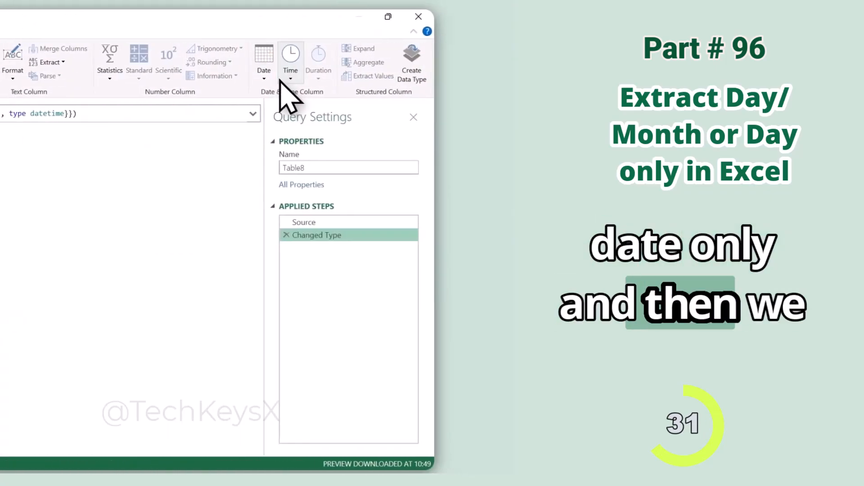
Extract only the day component from the Dates column and remove that extraction from the applied steps.
{"action": "left_click", "coordinate": [269, 74]}
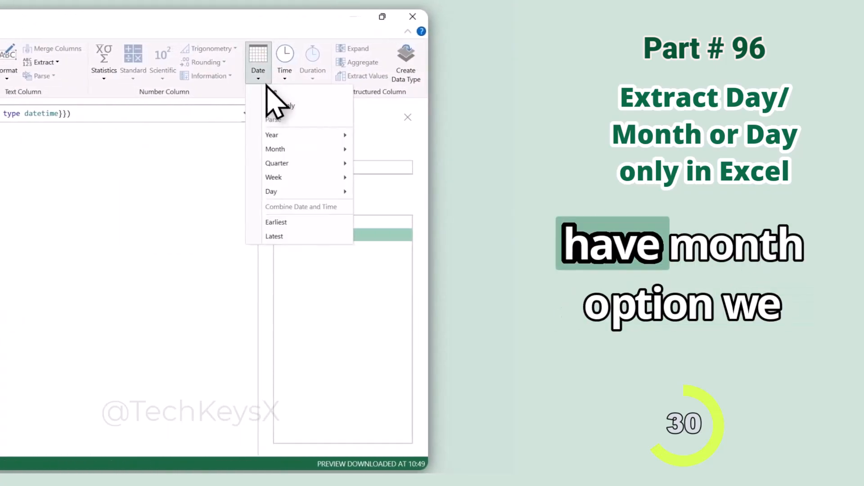
{"action": "mouse_move", "coordinate": [294, 152]}
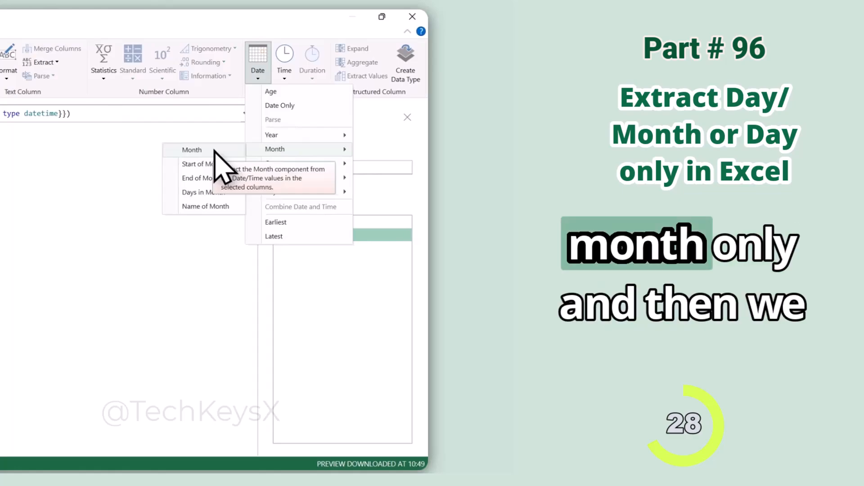
{"action": "mouse_move", "coordinate": [273, 165]}
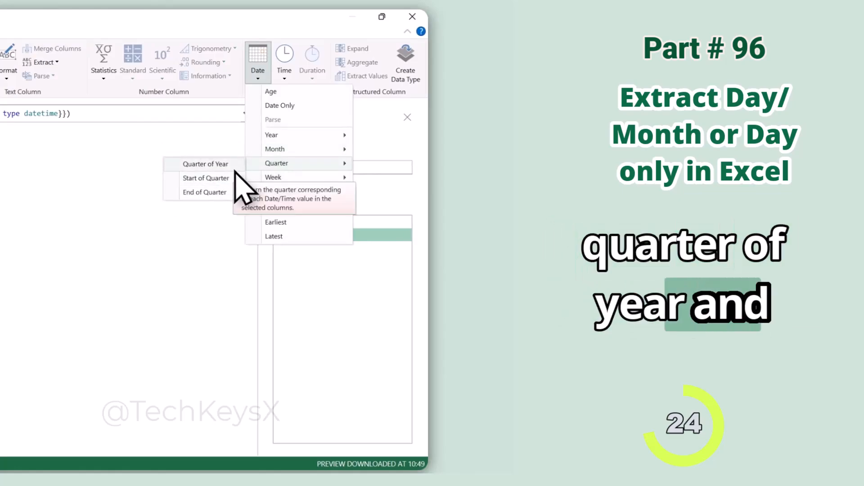
{"action": "mouse_move", "coordinate": [318, 191]}
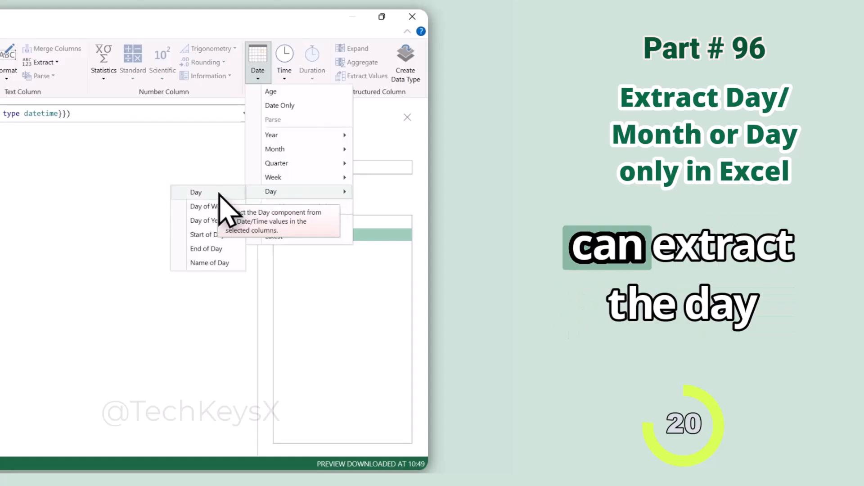
{"action": "left_click", "coordinate": [221, 193]}
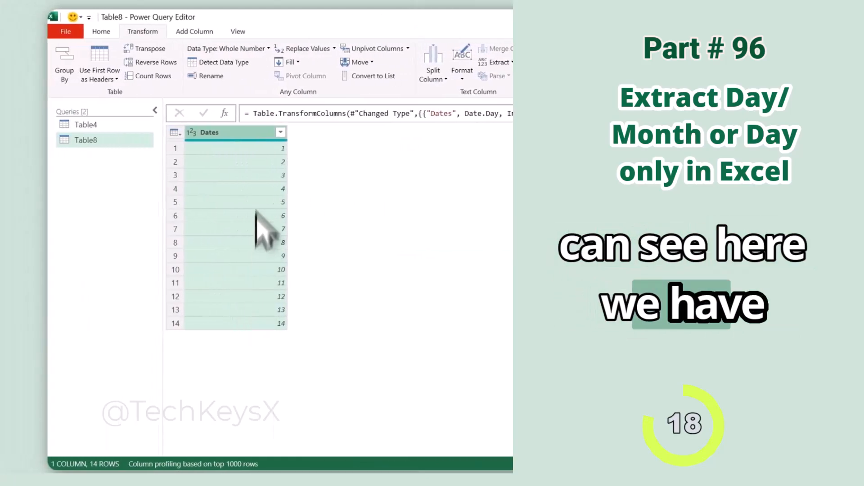
{"action": "left_click", "coordinate": [736, 248]}
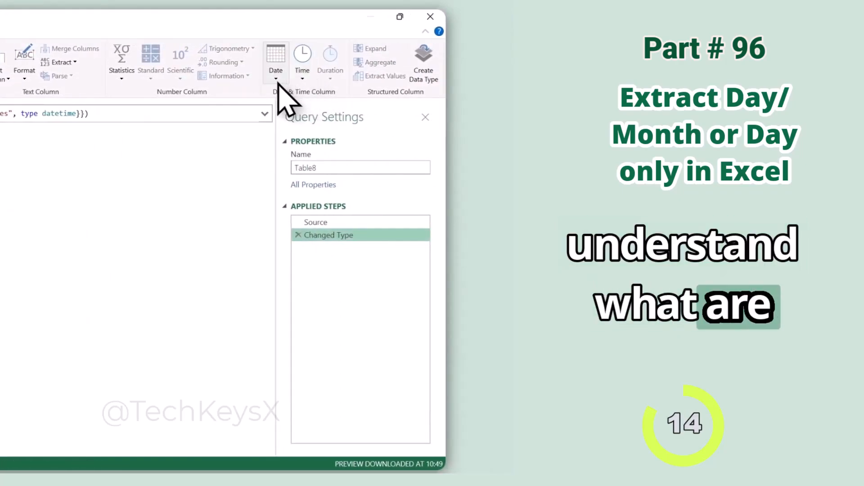
{"action": "left_click", "coordinate": [303, 79]}
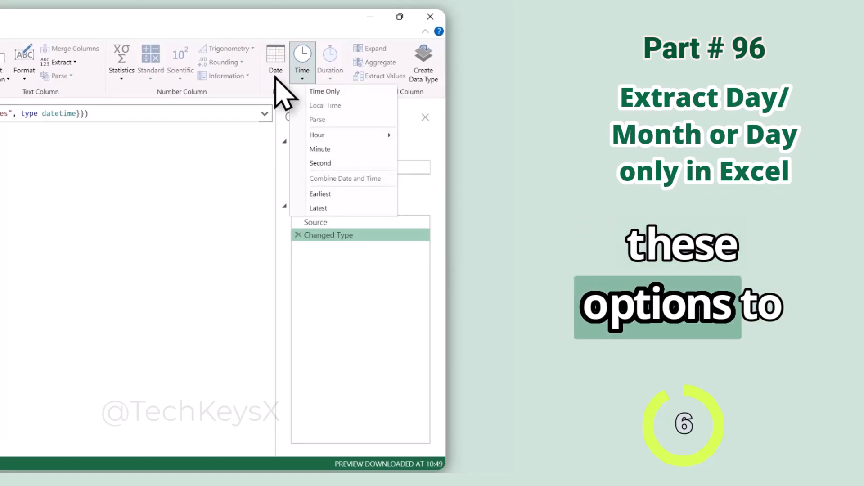
{"action": "left_click", "coordinate": [242, 251]}
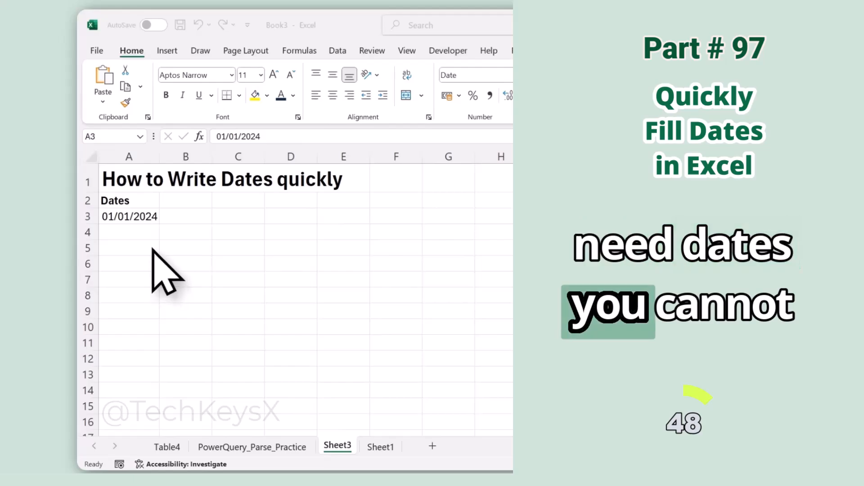
Fill the date series down from 01/01/2024 in cell A3 to cell A15.
{"action": "left_click", "coordinate": [121, 220]}
{"action": "left_click", "coordinate": [110, 231]}
{"action": "left_click", "coordinate": [115, 246]}
{"action": "left_click", "coordinate": [120, 223]}
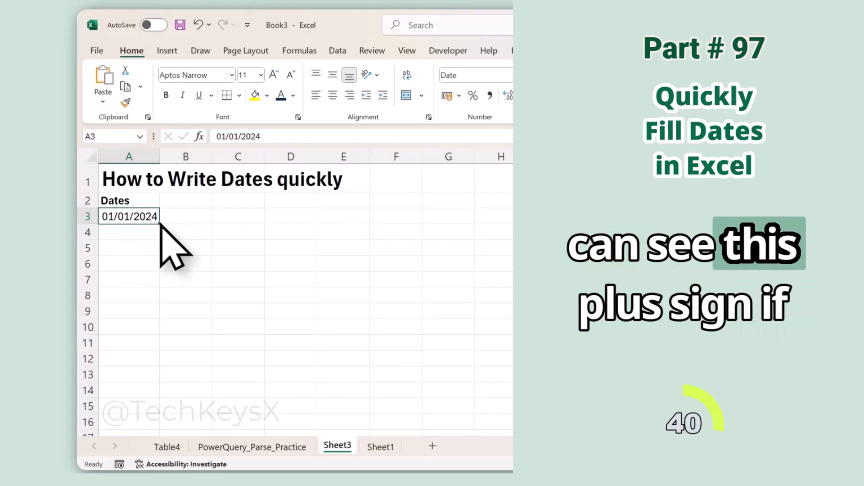
{"action": "left_click_drag", "start_coordinate": [160, 225], "coordinate": [189, 415]}
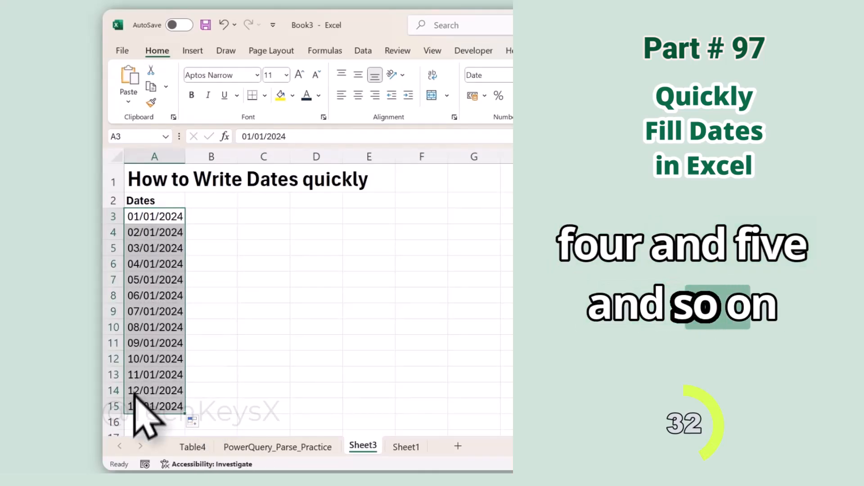
Change the filled dates in column A to Fill Weekdays so weekends are skipped.
{"action": "left_click", "coordinate": [202, 424]}
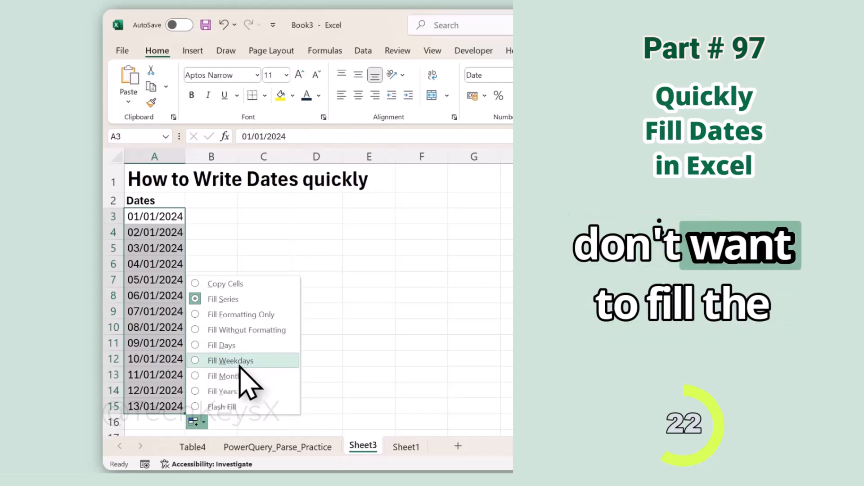
{"action": "left_click", "coordinate": [201, 363]}
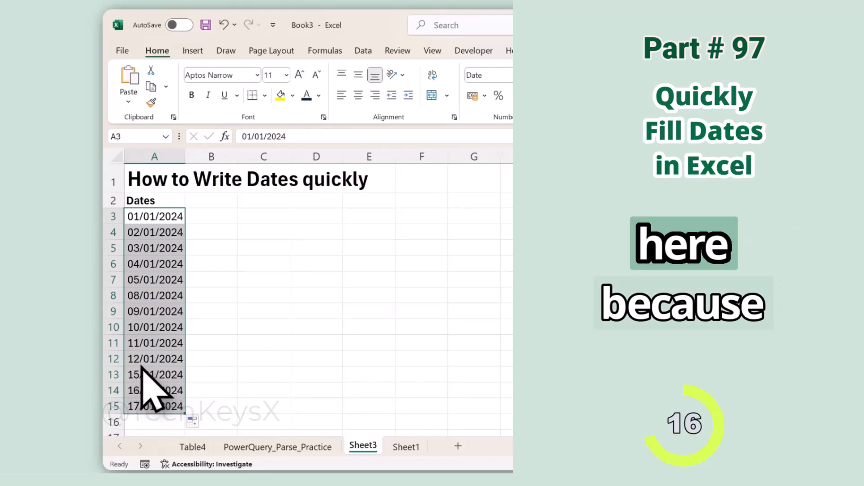
Set the fill option for the dates in column A to Fill Days.
{"action": "left_click", "coordinate": [194, 422]}
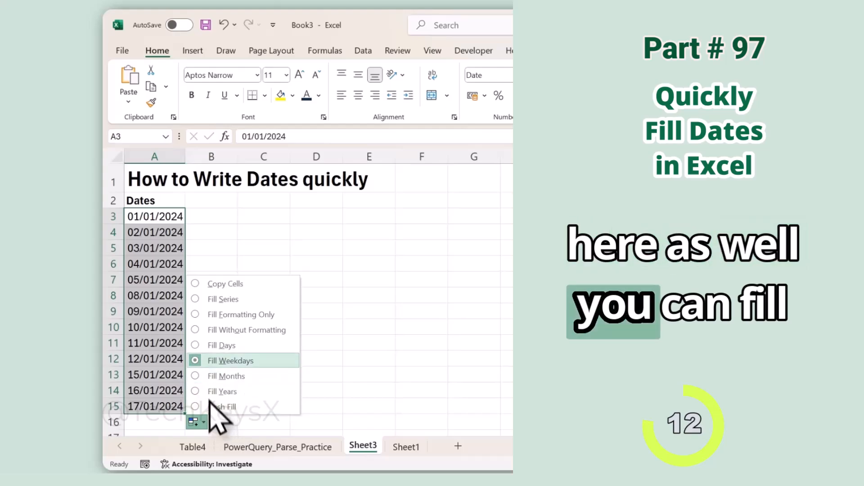
{"action": "left_click", "coordinate": [214, 345]}
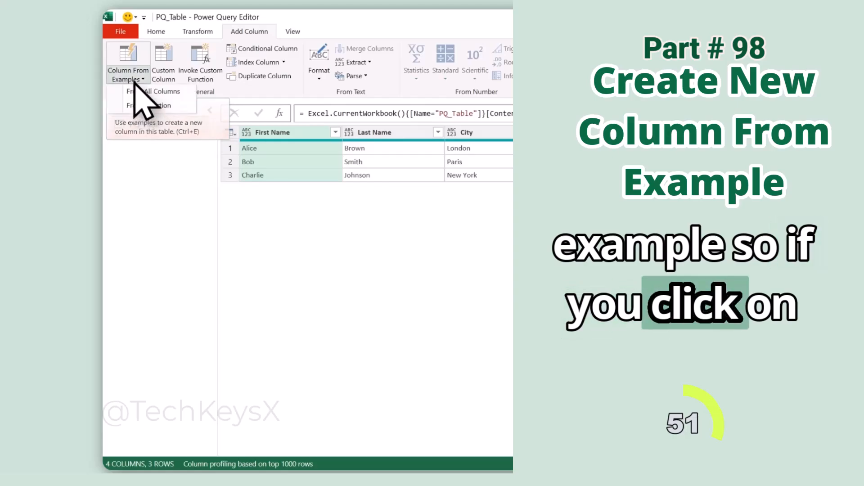
Add a column from examples based on the First Name and Last Name columns, giving the first row's full name as the sample.
{"action": "left_click", "coordinate": [135, 86]}
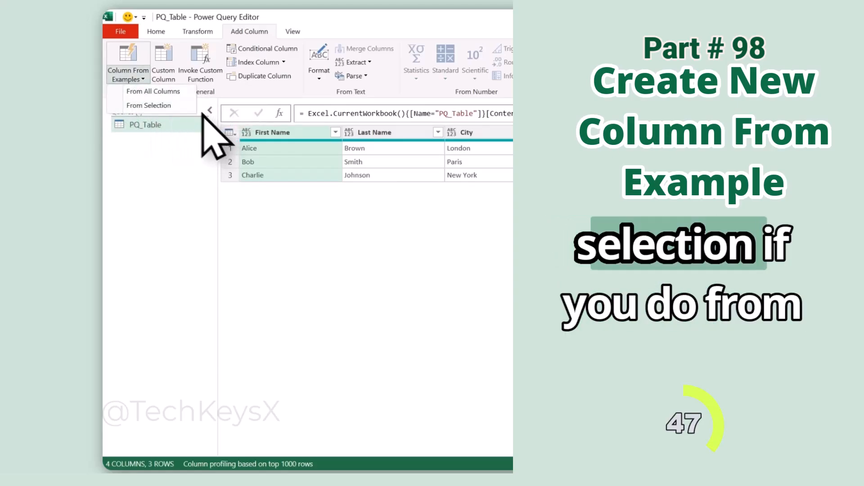
{"action": "left_click", "coordinate": [167, 105]}
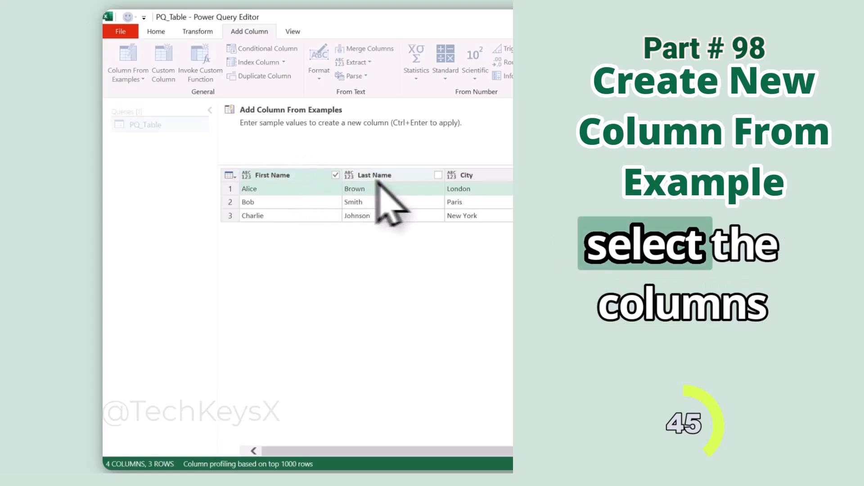
{"action": "left_click", "coordinate": [438, 175]}
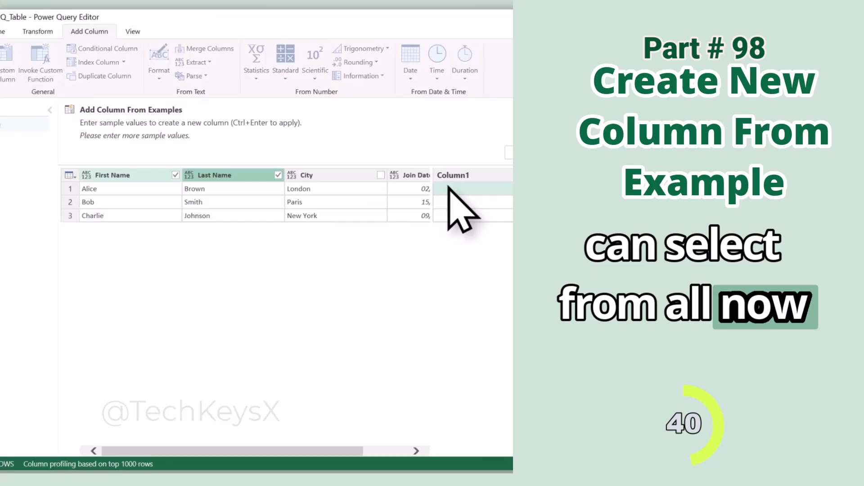
{"action": "left_click", "coordinate": [450, 188]}
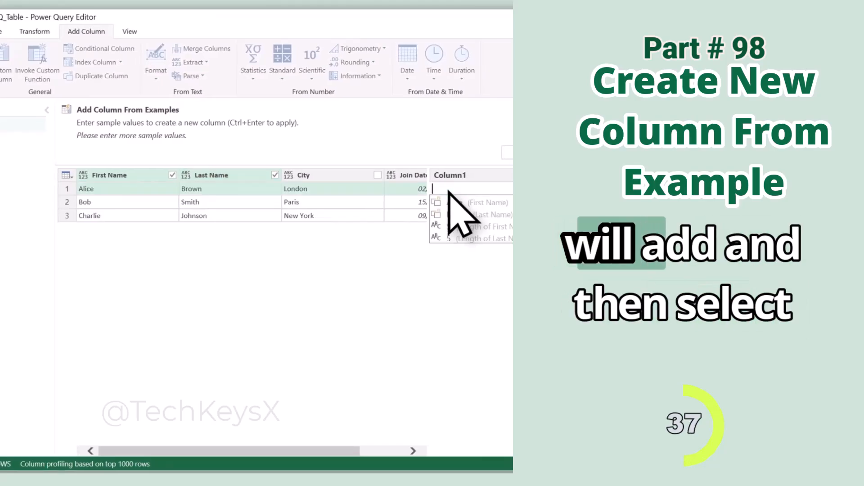
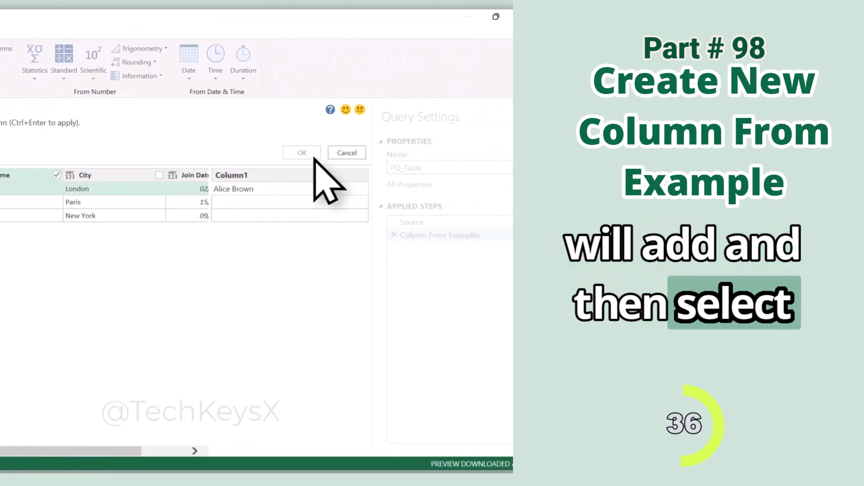
{"action": "left_click", "coordinate": [383, 152]}
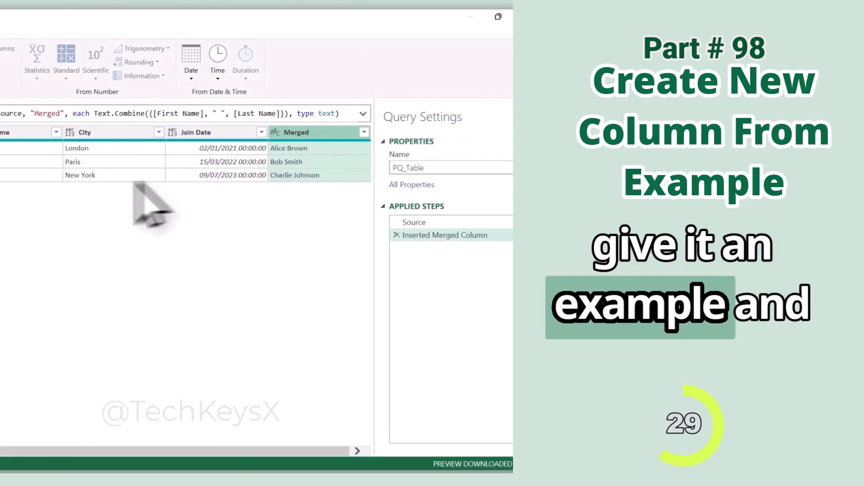
Rename the merged column as Full Name and move it earlier in the column order.
{"action": "double_click", "coordinate": [315, 132]}
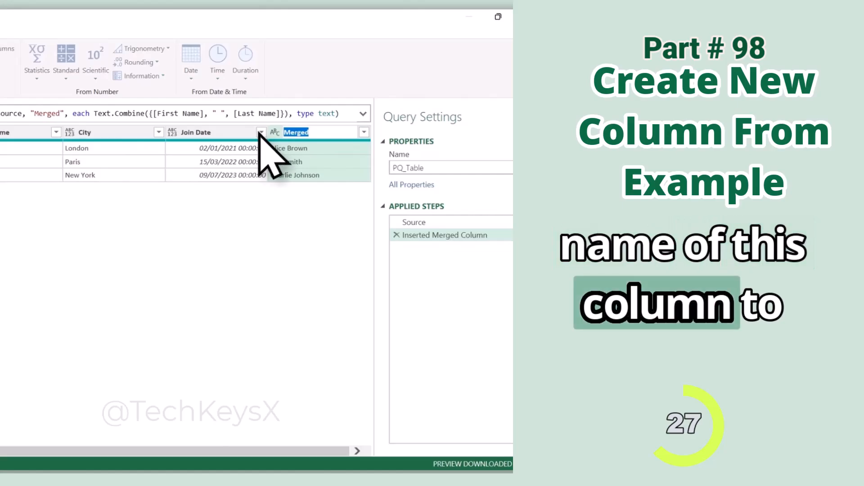
{"action": "type", "text": "Full Name"}
{"action": "key", "text": "Return"}
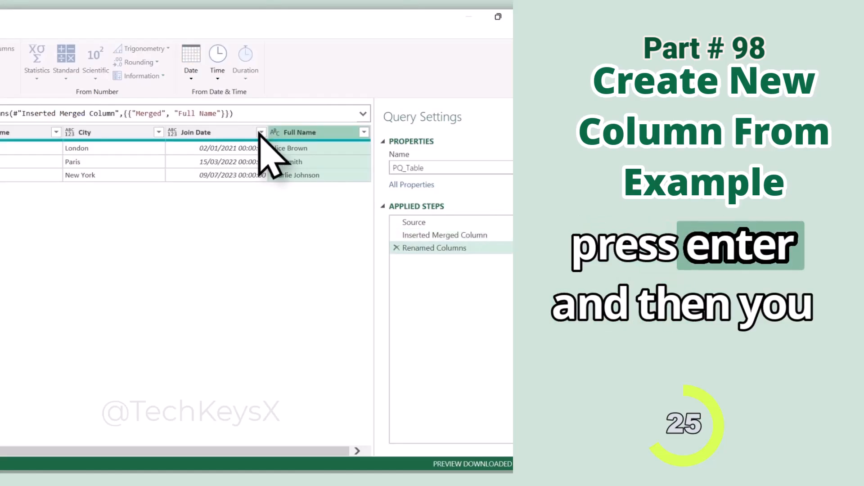
{"action": "left_click_drag", "start_coordinate": [329, 135], "coordinate": [74, 135]}
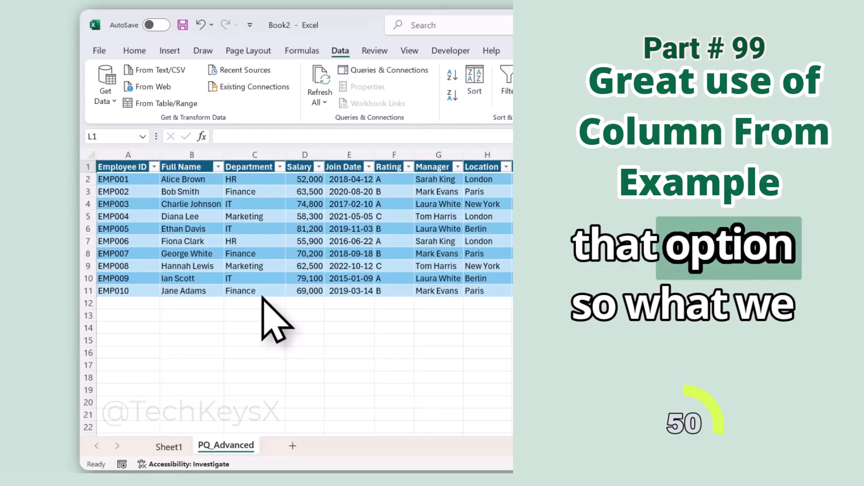
Load the employee table on the PQ_Advanced sheet into Power Query.
{"action": "left_click", "coordinate": [259, 191]}
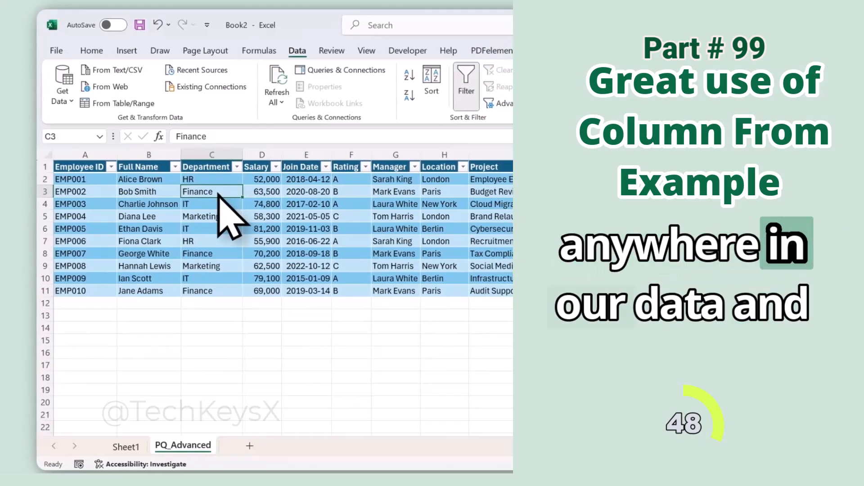
{"action": "left_click", "coordinate": [77, 104]}
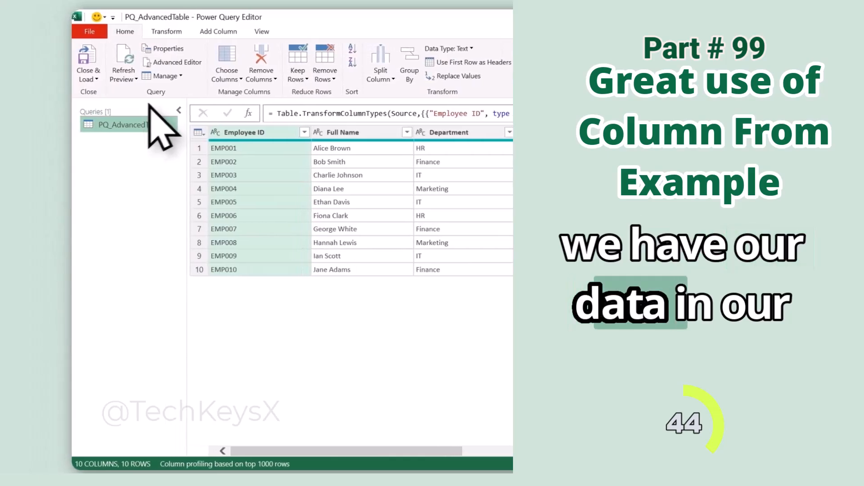
Start a column from examples based on all columns, giving the first row's full name and department joined by " - " as the sample.
{"action": "left_click", "coordinate": [212, 33]}
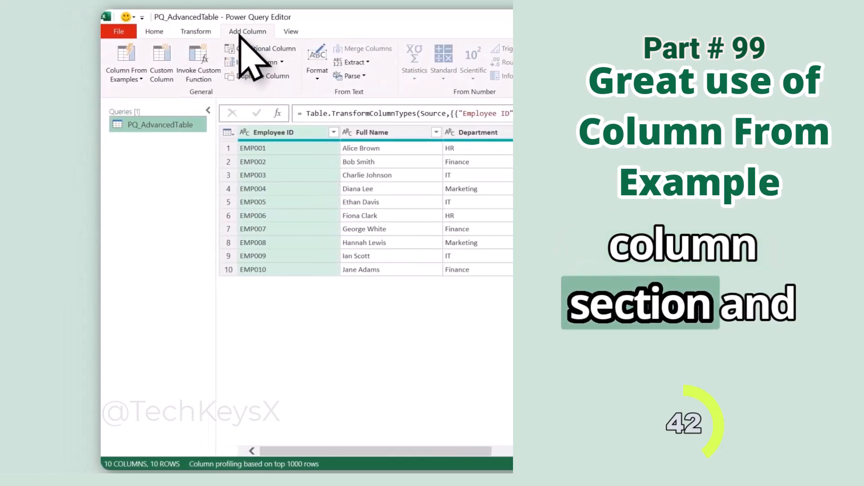
{"action": "left_click", "coordinate": [142, 79]}
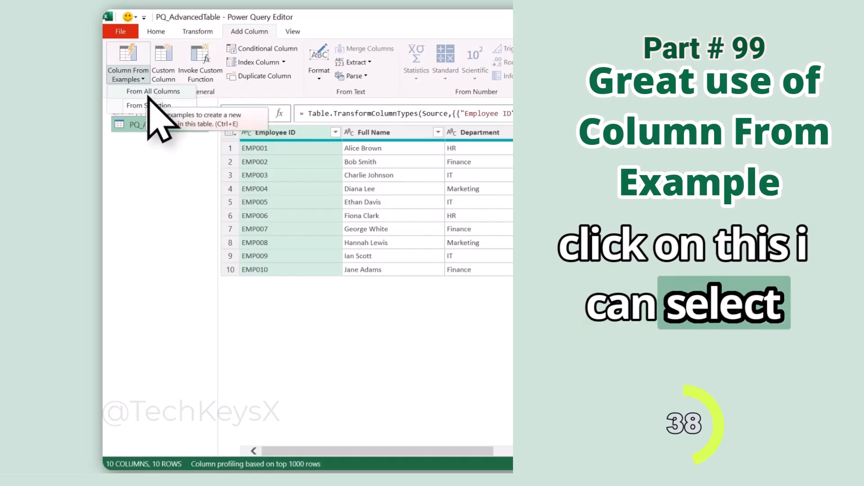
{"action": "left_click", "coordinate": [149, 92]}
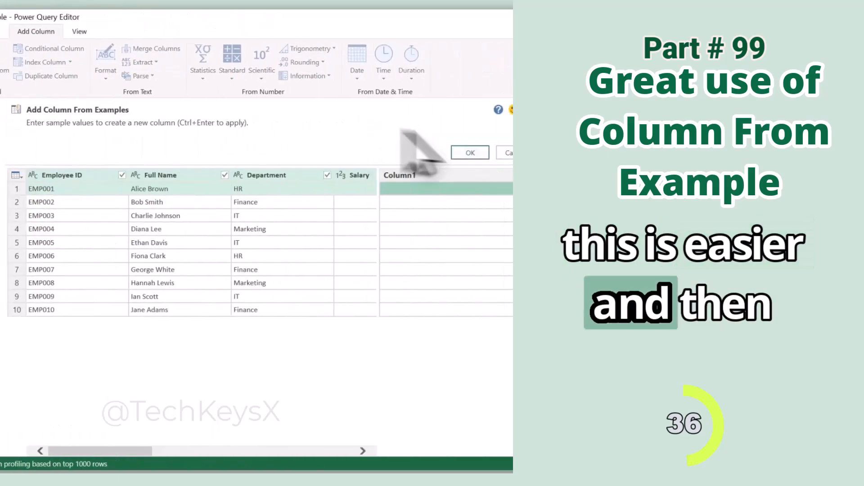
{"action": "left_click", "coordinate": [189, 189]}
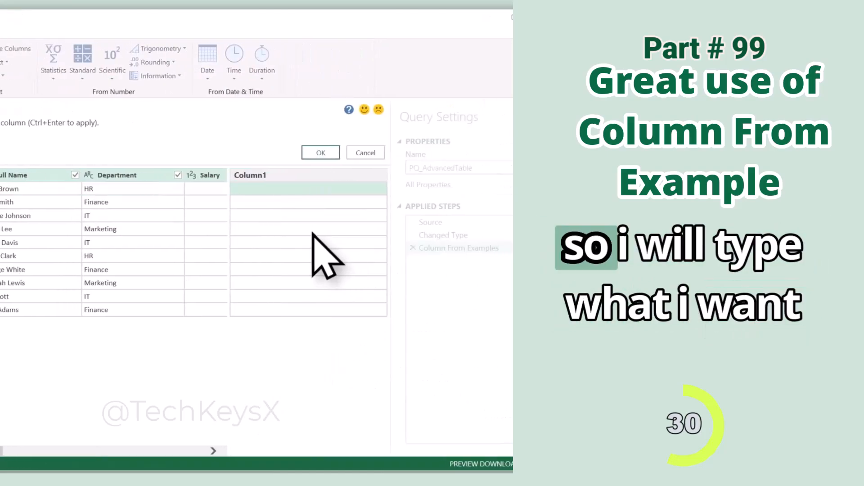
{"action": "double_click", "coordinate": [354, 189]}
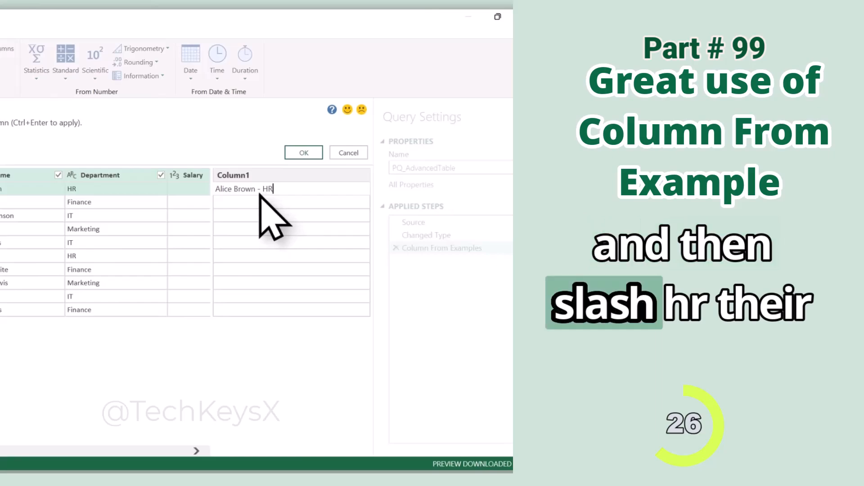
Name the example-based column Employee Summary and add it to the query.
{"action": "double_click", "coordinate": [260, 174]}
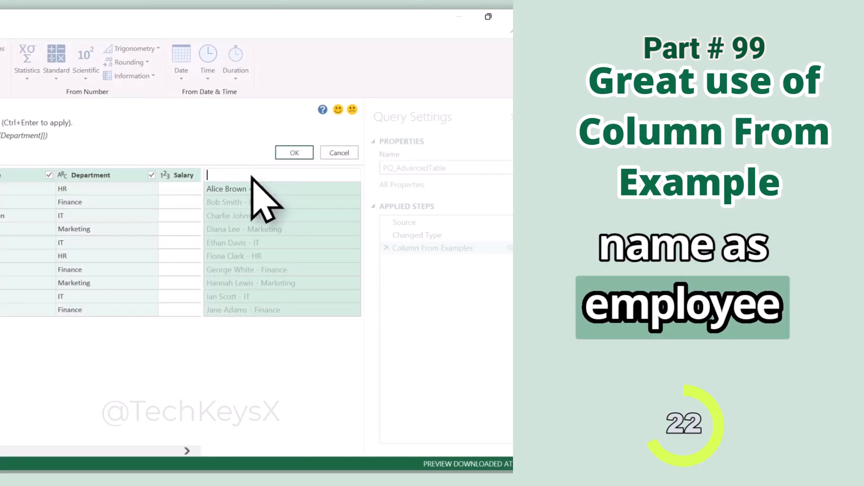
{"action": "type", "text": "Employee Summary"}
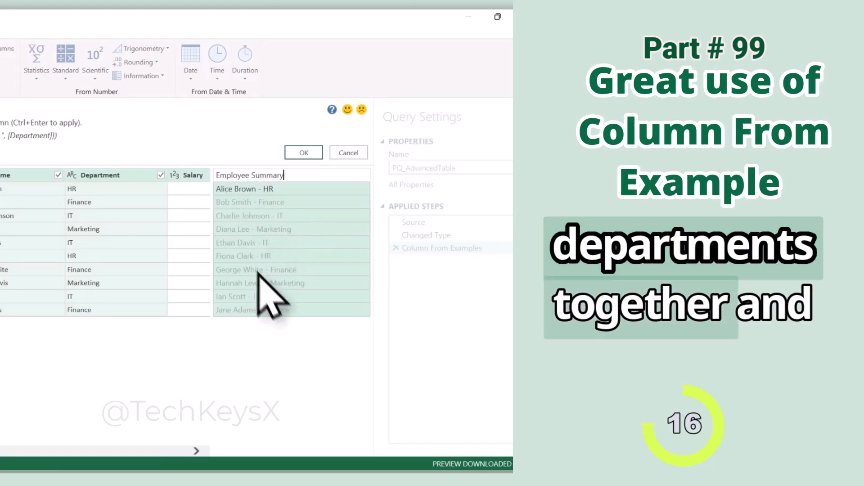
{"action": "left_click", "coordinate": [304, 153]}
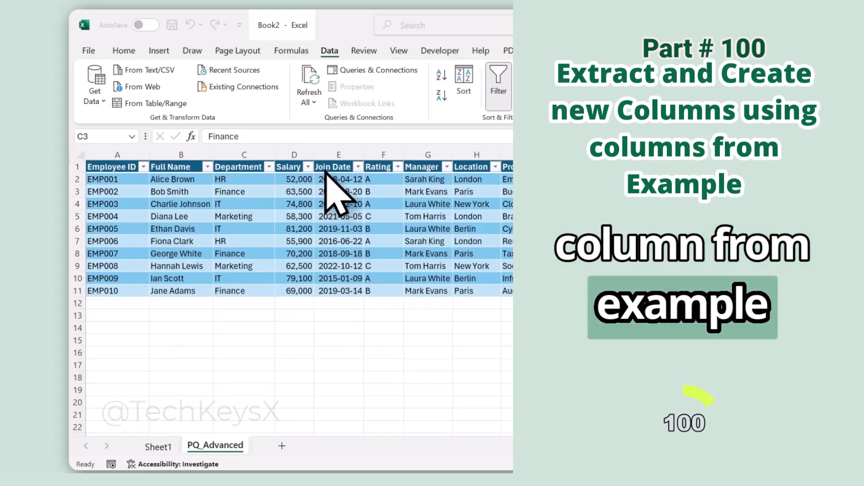
Load the PQ_Advanced employee table into the Power Query Editor from the worksheet range.
{"action": "left_click", "coordinate": [236, 219]}
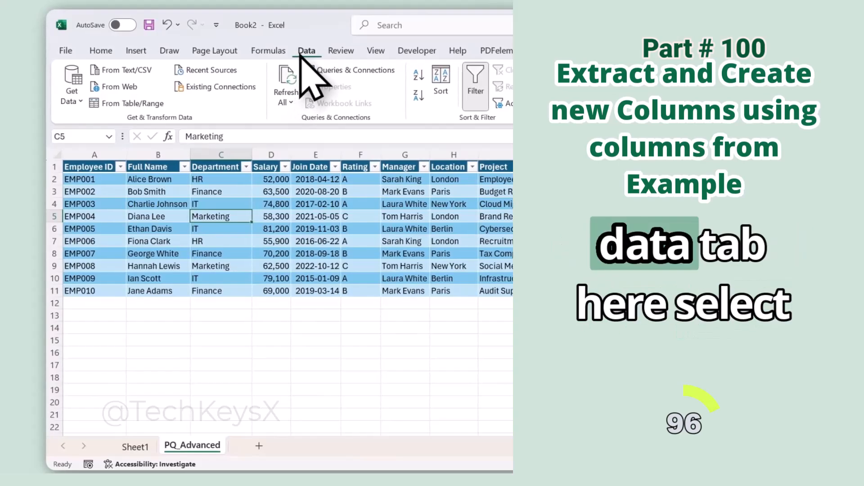
{"action": "left_click", "coordinate": [125, 105]}
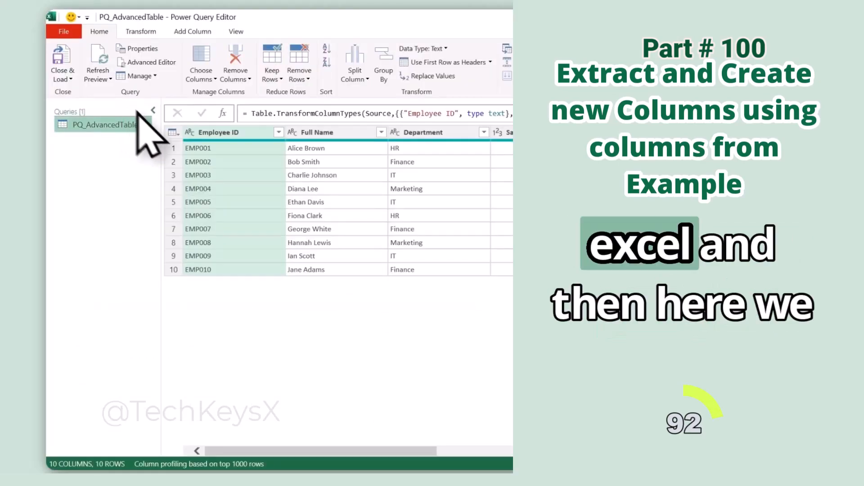
{"action": "left_click", "coordinate": [181, 32]}
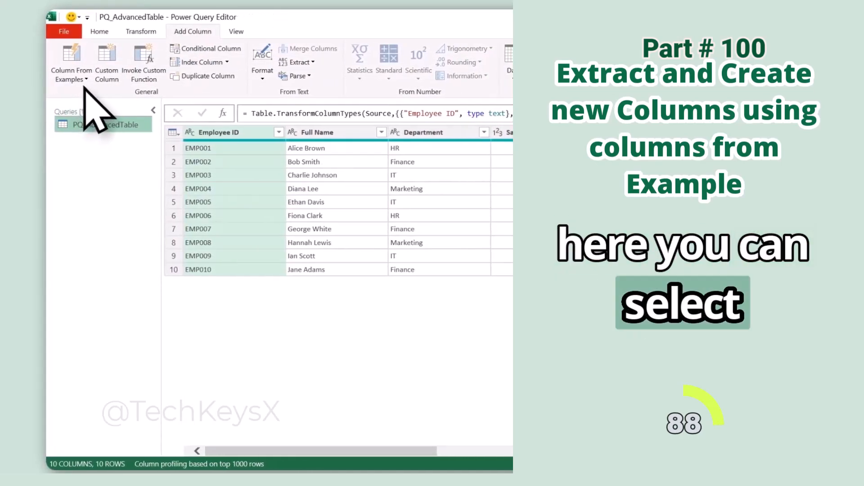
{"action": "left_click", "coordinate": [73, 78]}
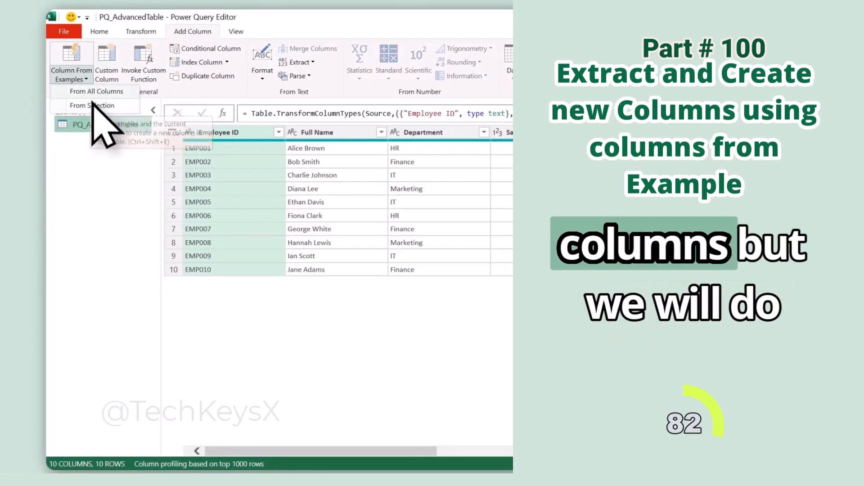
{"action": "left_click", "coordinate": [92, 107]}
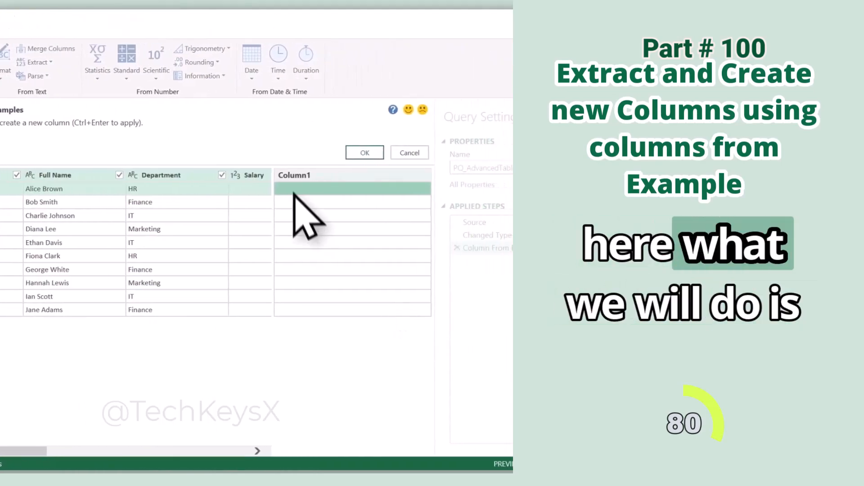
{"action": "double_click", "coordinate": [321, 177]}
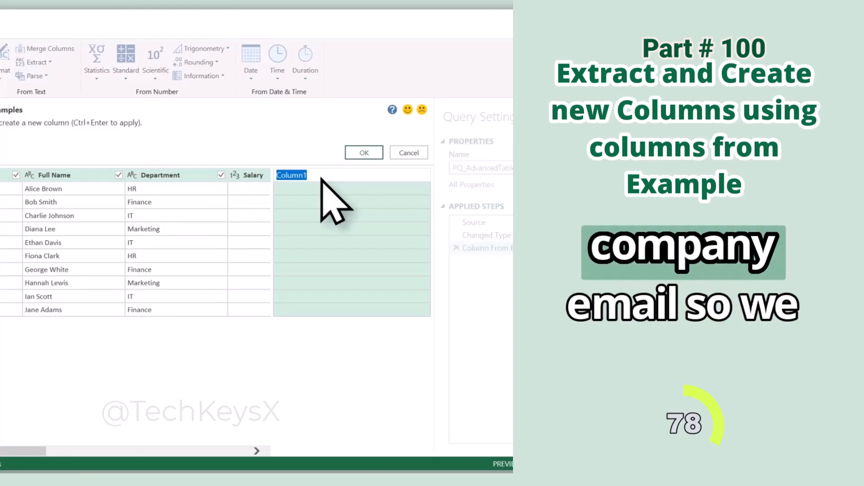
{"action": "type", "text": "Company Email"}
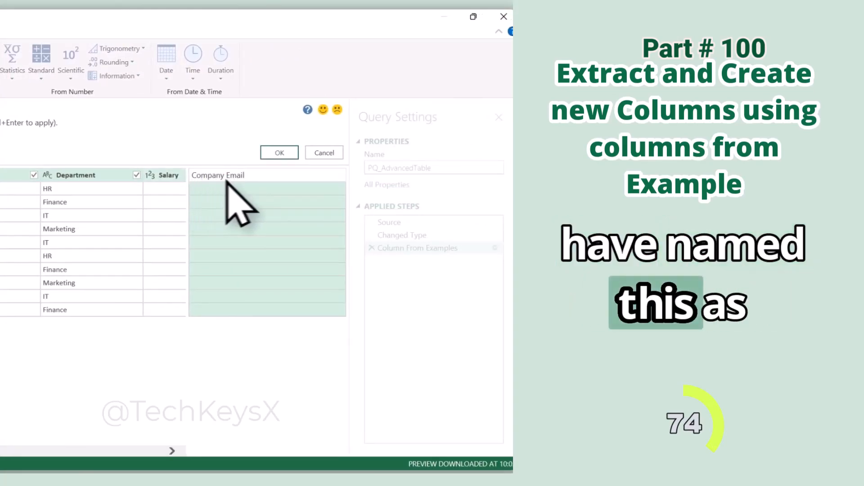
{"action": "double_click", "coordinate": [228, 190]}
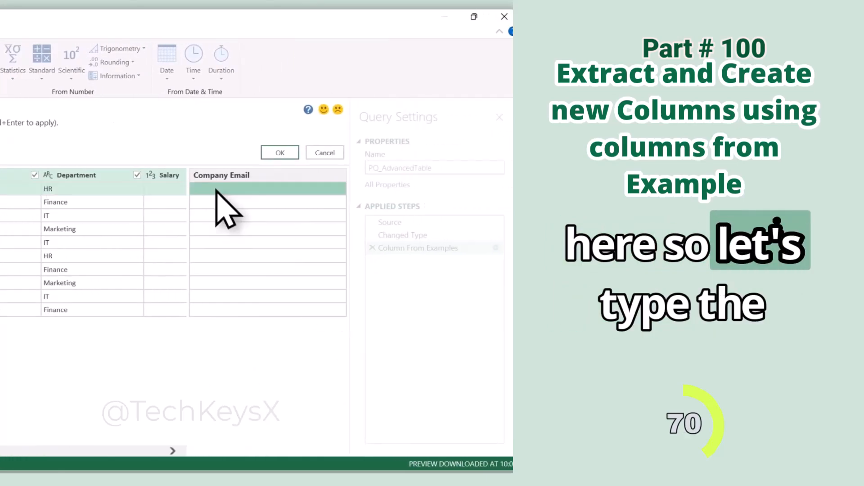
{"action": "double_click", "coordinate": [246, 190]}
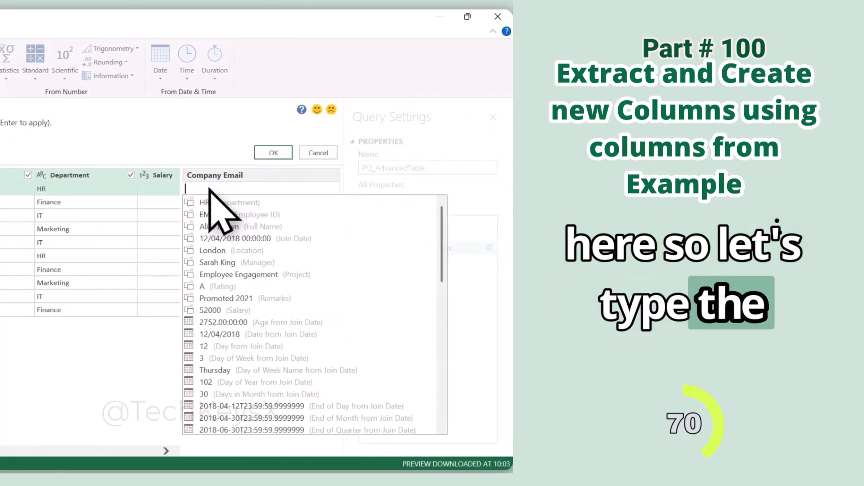
{"action": "key", "text": "Return"}
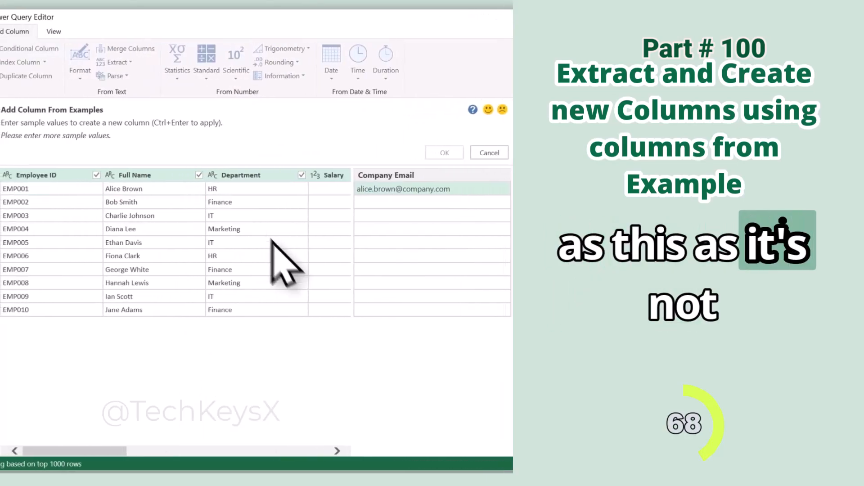
{"action": "mouse_move", "coordinate": [230, 459]}
{"action": "left_mouse_down"}
{"action": "mouse_move", "coordinate": [295, 462]}
{"action": "mouse_move", "coordinate": [229, 462]}
{"action": "left_mouse_up"}
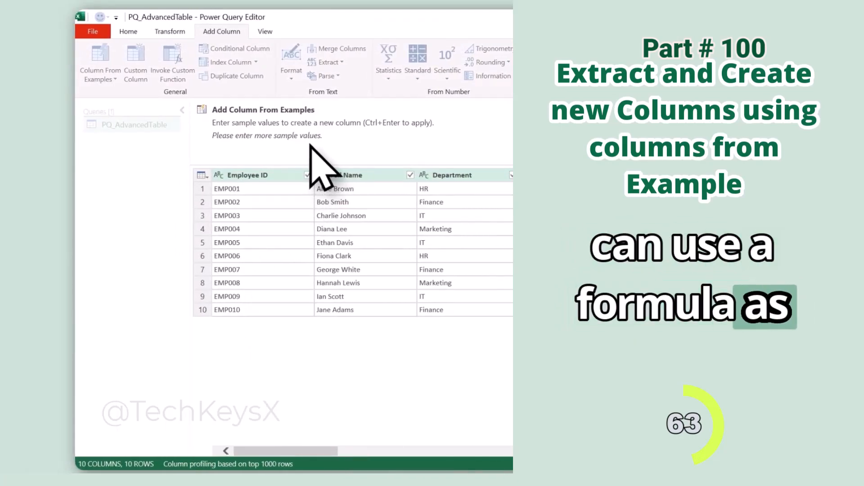
{"action": "left_click", "coordinate": [361, 151]}
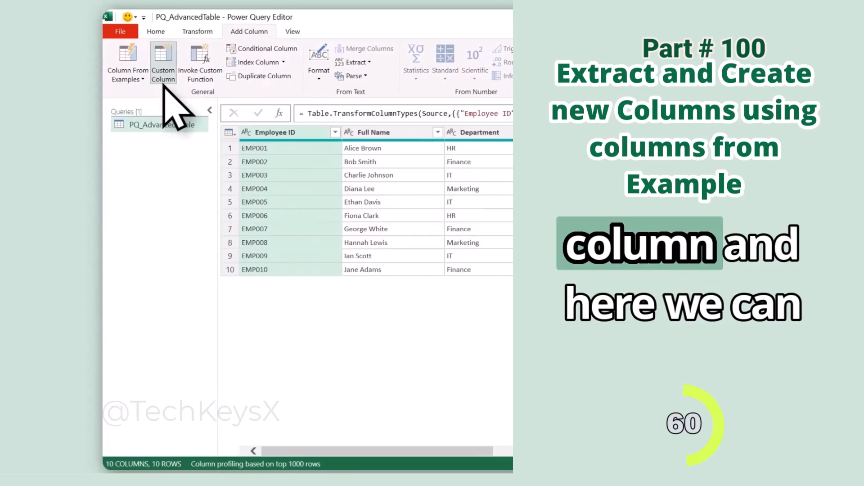
{"action": "left_click", "coordinate": [163, 83]}
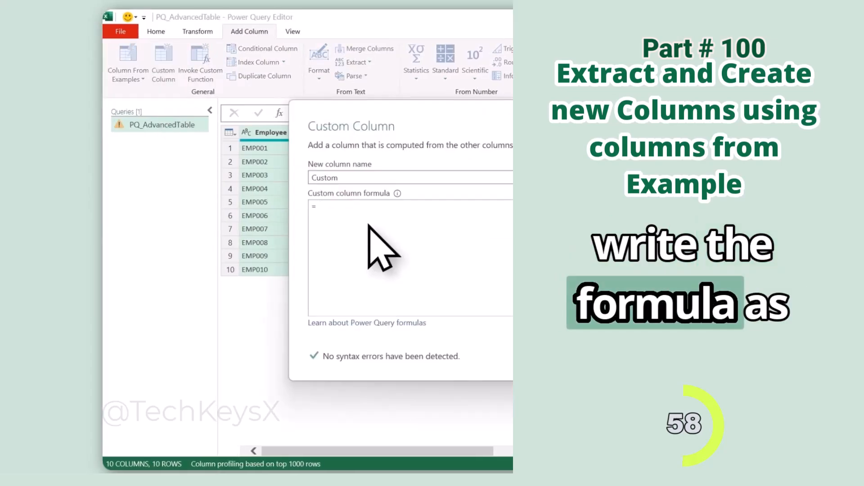
{"action": "type", "text": "= Text.Lower(Text.Replace([Full Name],\" \",\".\")) & \"@company.com\""}
{"action": "left_click", "coordinate": [368, 182]}
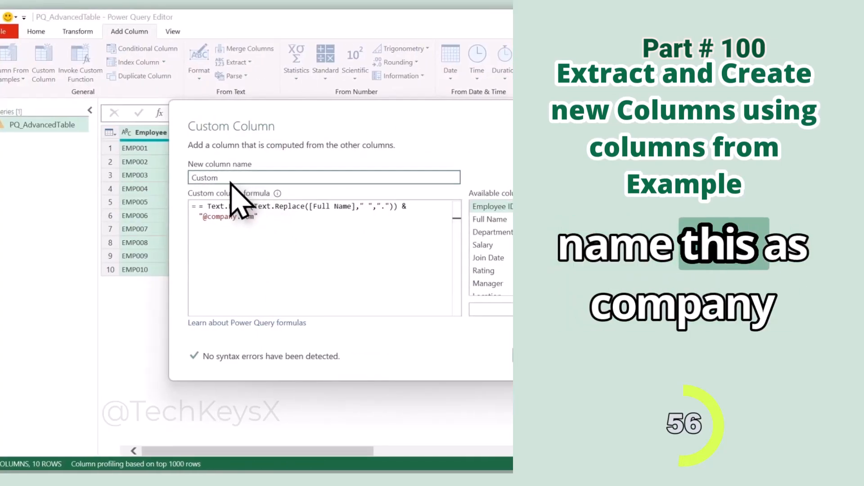
{"action": "type", "text": "Company Email"}
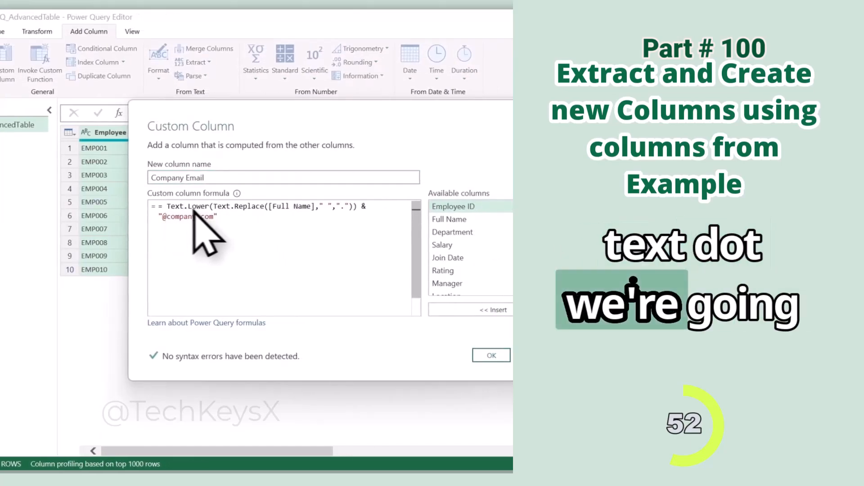
{"action": "left_click", "coordinate": [164, 207]}
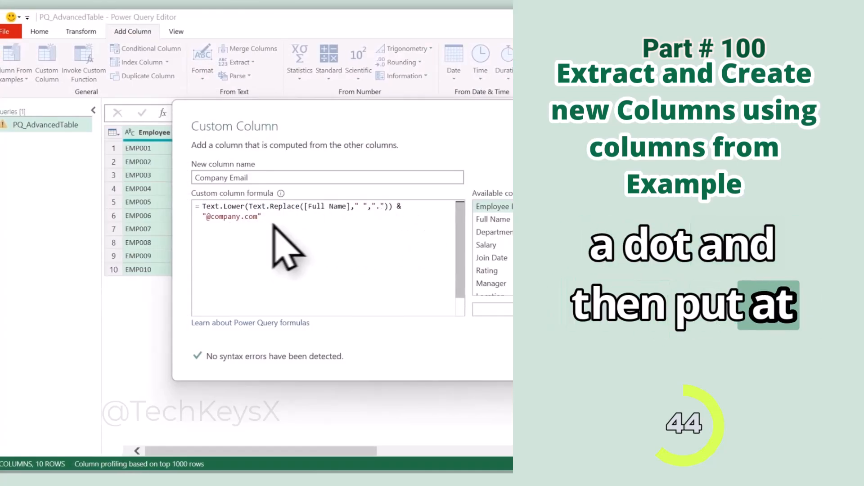
{"action": "left_click", "coordinate": [560, 358]}
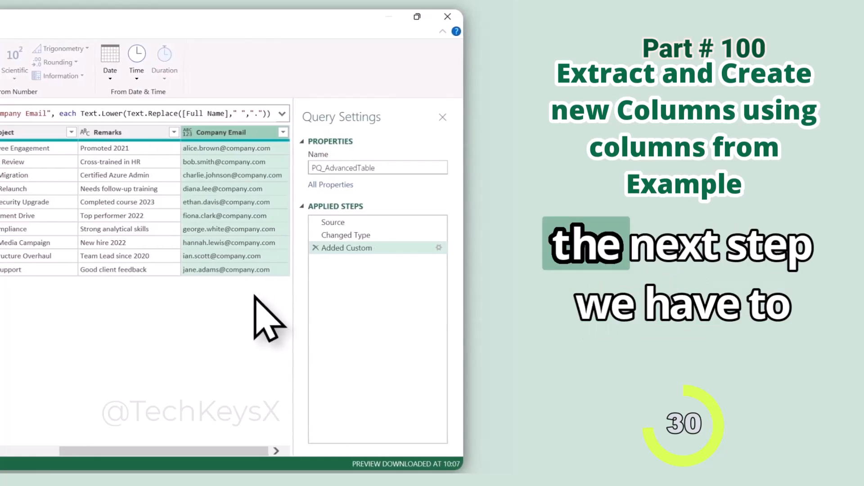
Add a column from examples named Join Year, based only on the Join Date column, with 2018 as the first row's sample.
{"action": "left_click_drag", "start_coordinate": [171, 451], "coordinate": [0, 452]}
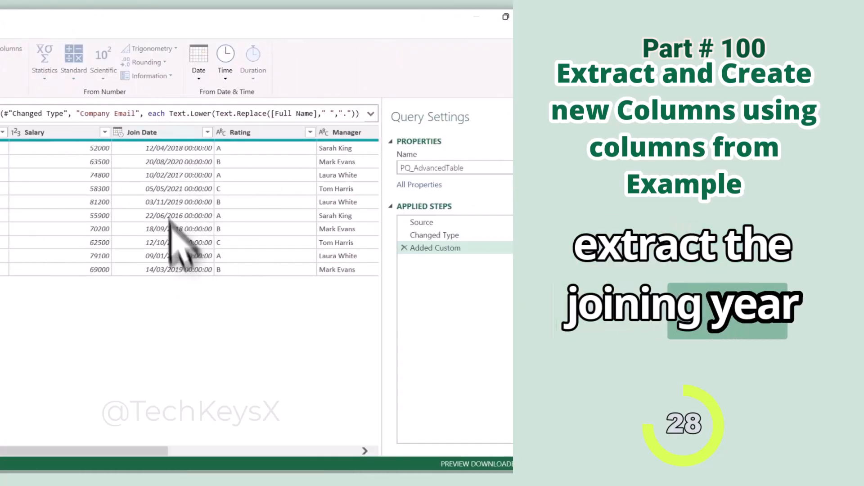
{"action": "left_click", "coordinate": [126, 79]}
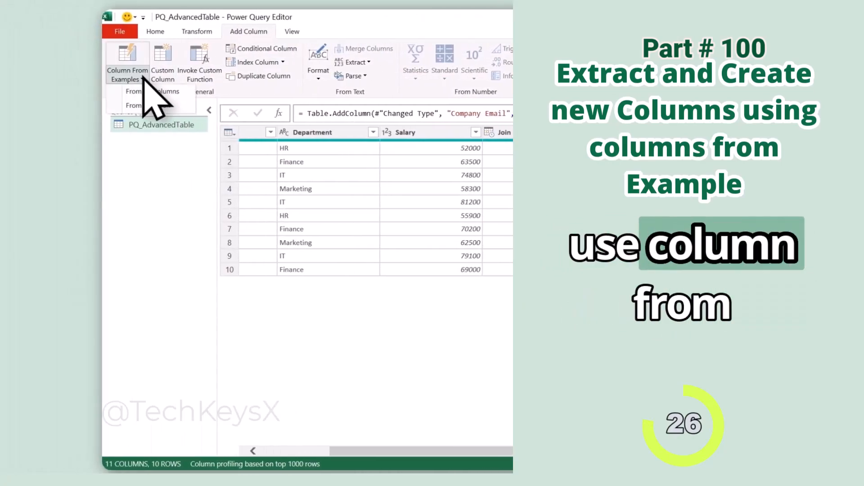
{"action": "left_click", "coordinate": [159, 107]}
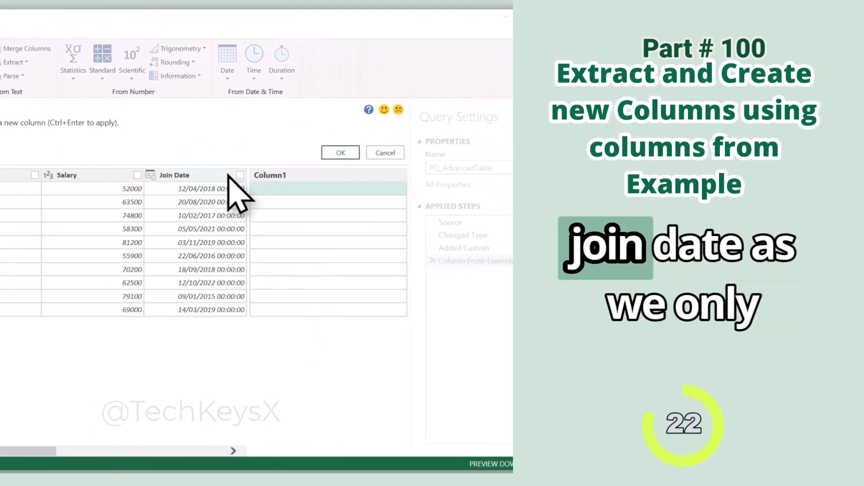
{"action": "double_click", "coordinate": [284, 176]}
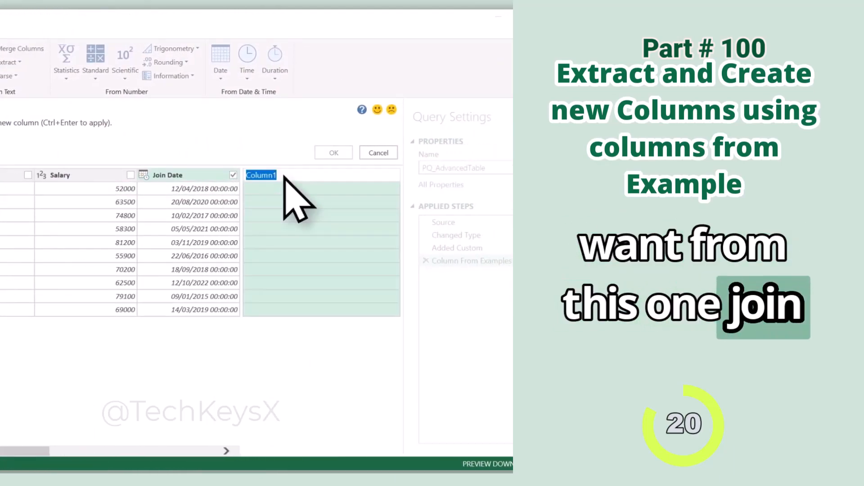
{"action": "type", "text": "Join Year"}
{"action": "key", "text": "Return"}
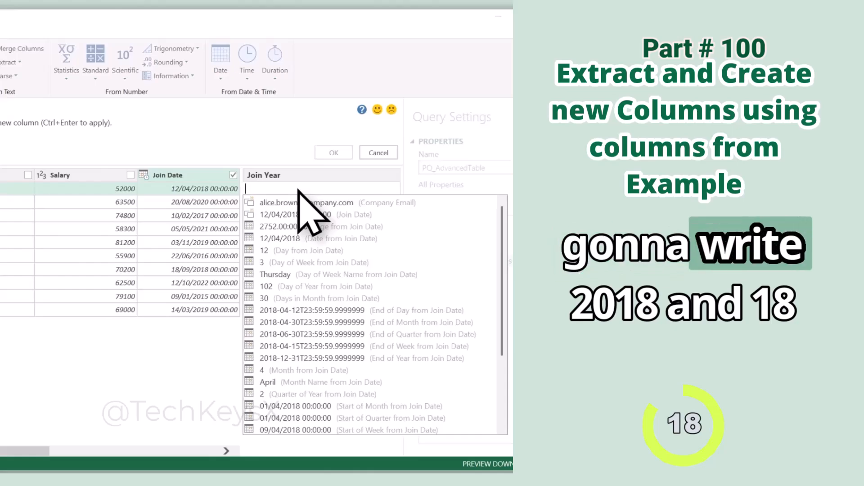
{"action": "type", "text": "2018"}
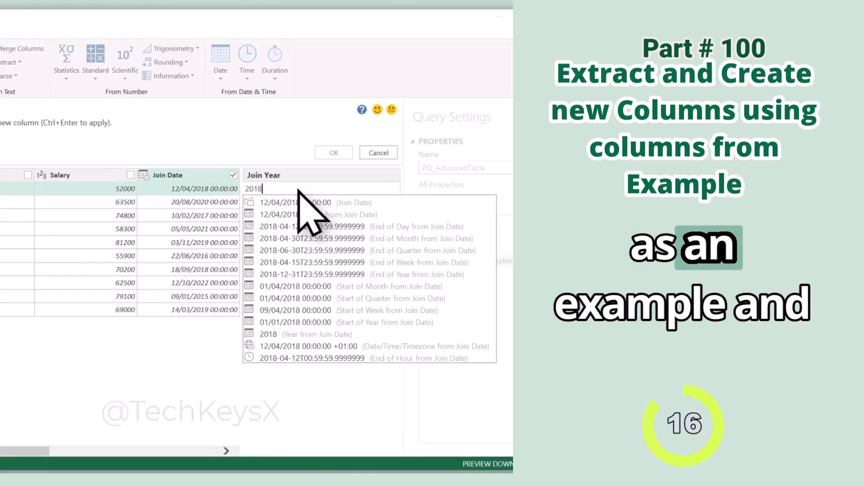
{"action": "left_click", "coordinate": [329, 155]}
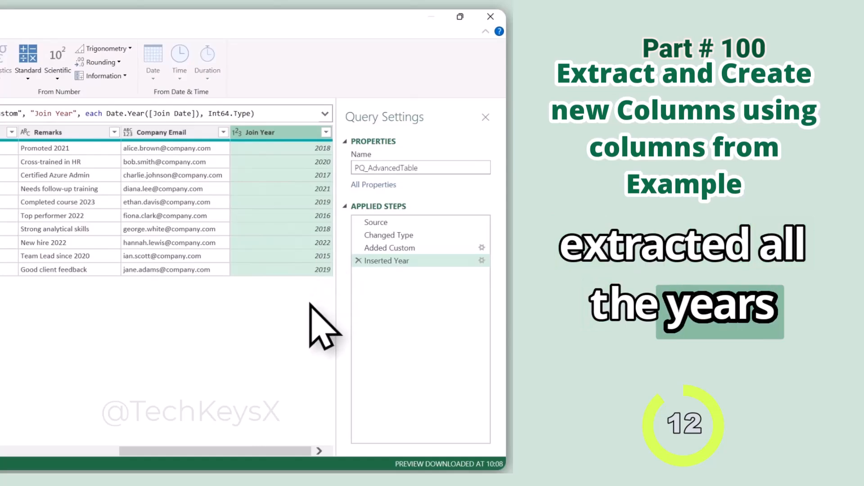
{"action": "left_click_drag", "start_coordinate": [146, 451], "coordinate": [251, 449]}
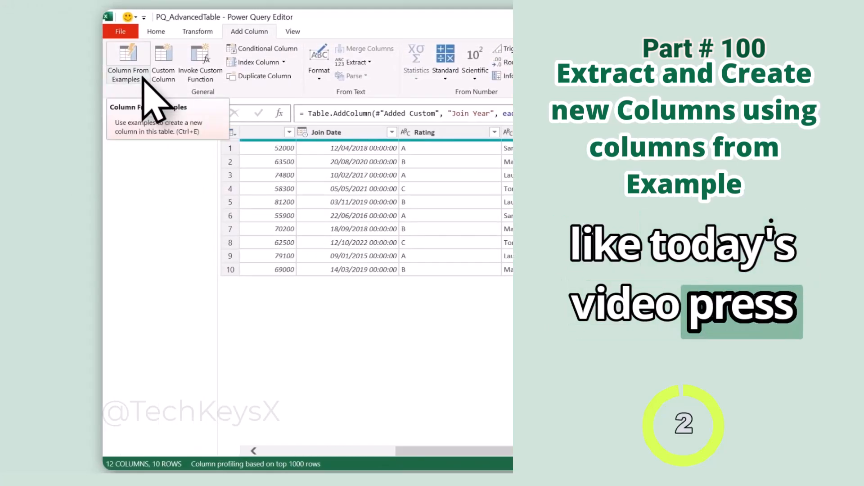
{"action": "left_click", "coordinate": [143, 77]}
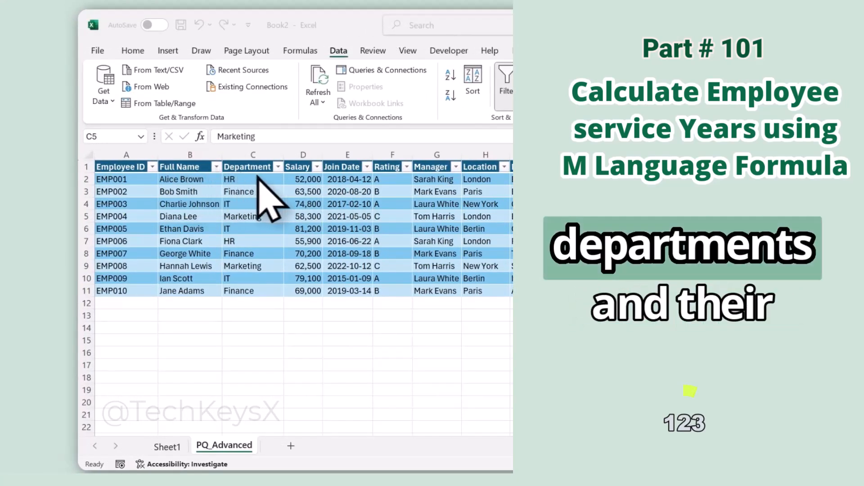
{"action": "left_click", "coordinate": [293, 167]}
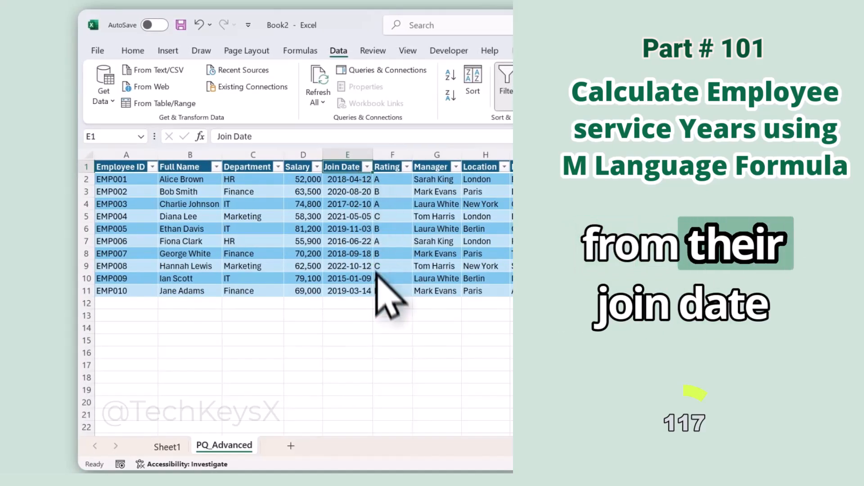
Examine the join dates of the employees in the PQ_Advanced table.
{"action": "left_click", "coordinate": [361, 183]}
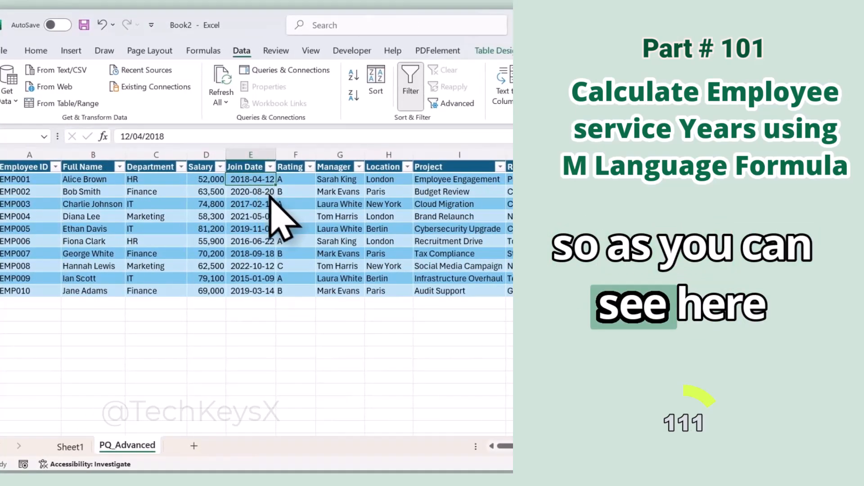
{"action": "left_click", "coordinate": [360, 195]}
{"action": "left_click", "coordinate": [264, 203]}
{"action": "left_click", "coordinate": [265, 228]}
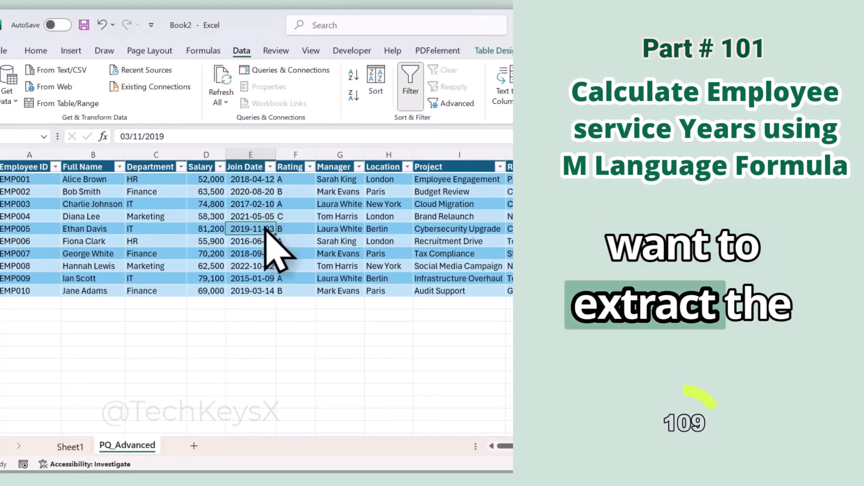
{"action": "left_click", "coordinate": [243, 181]}
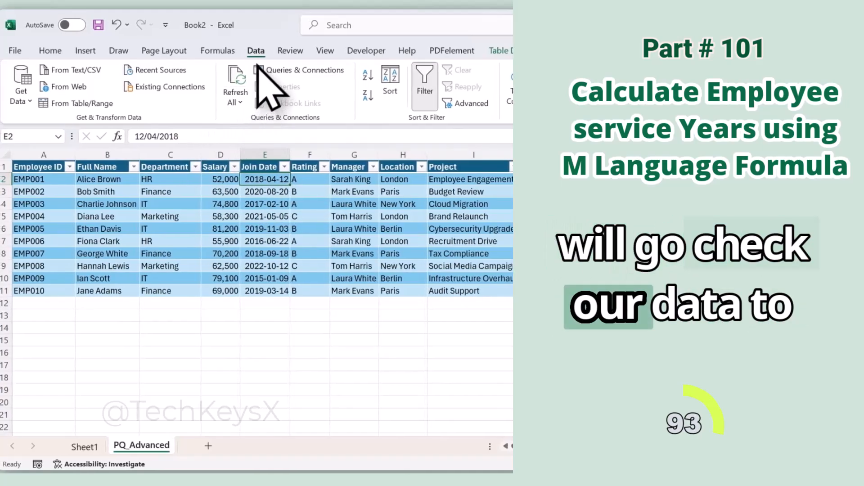
{"action": "left_click", "coordinate": [274, 204]}
{"action": "left_click", "coordinate": [232, 241]}
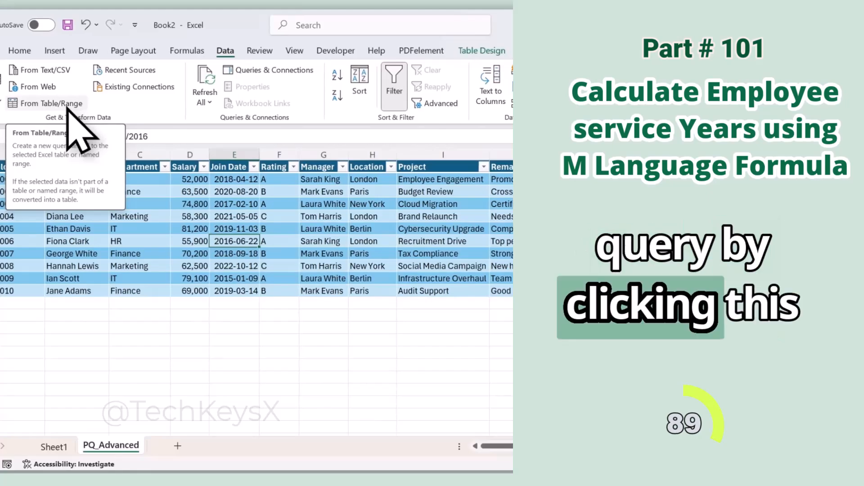
Load the employee table into Power Query and add a custom column named Service Years with = Date.Year(DateTime.LocalNow()) - Date.Year([Join Date]).
{"action": "left_click", "coordinate": [67, 104]}
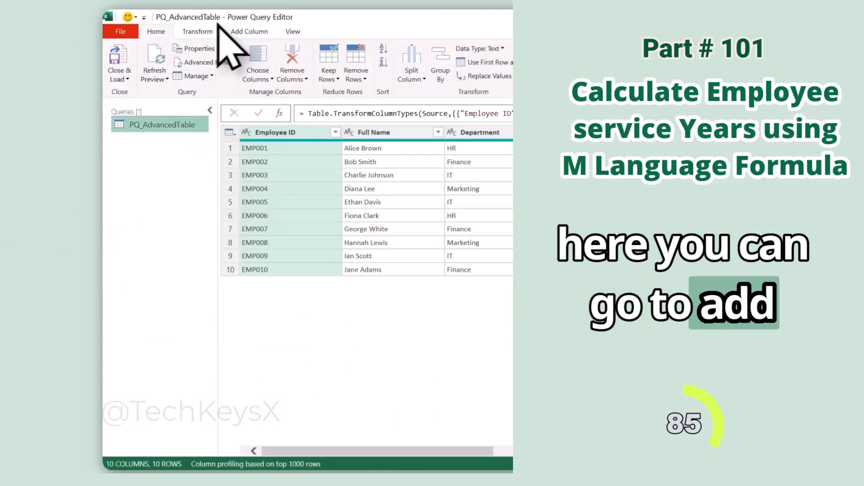
{"action": "left_click", "coordinate": [235, 32]}
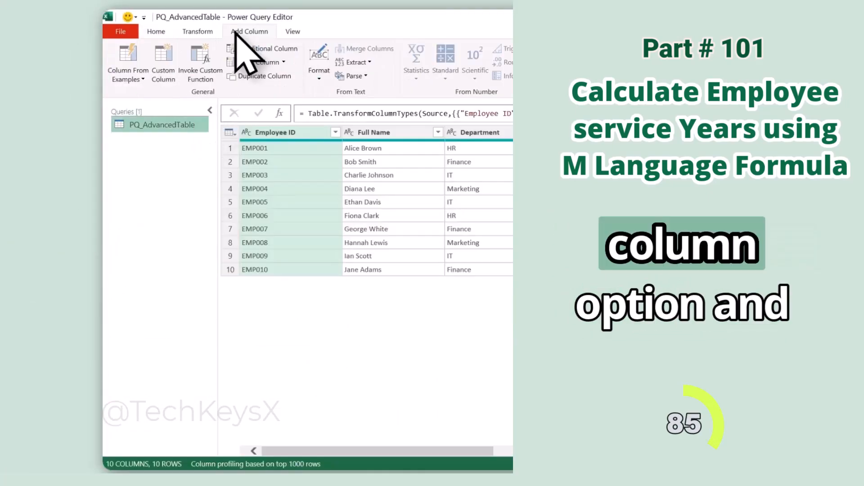
{"action": "left_click", "coordinate": [169, 86]}
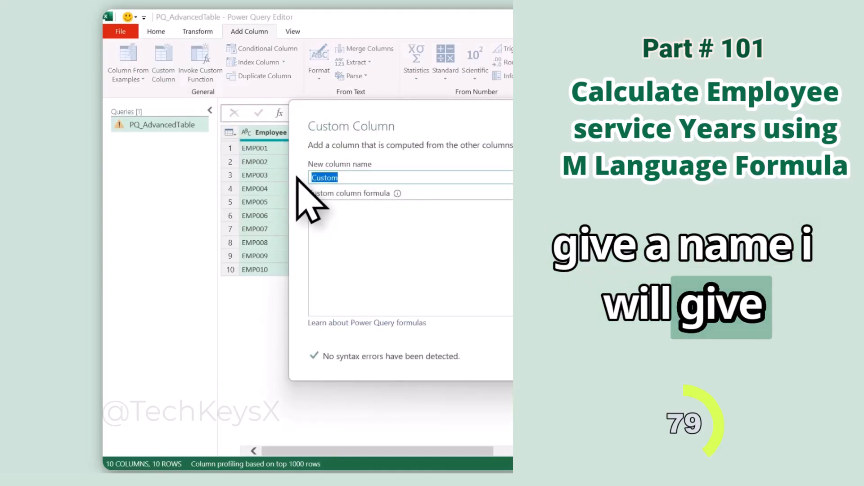
{"action": "type", "text": "Service Years"}
{"action": "left_click", "coordinate": [326, 225]}
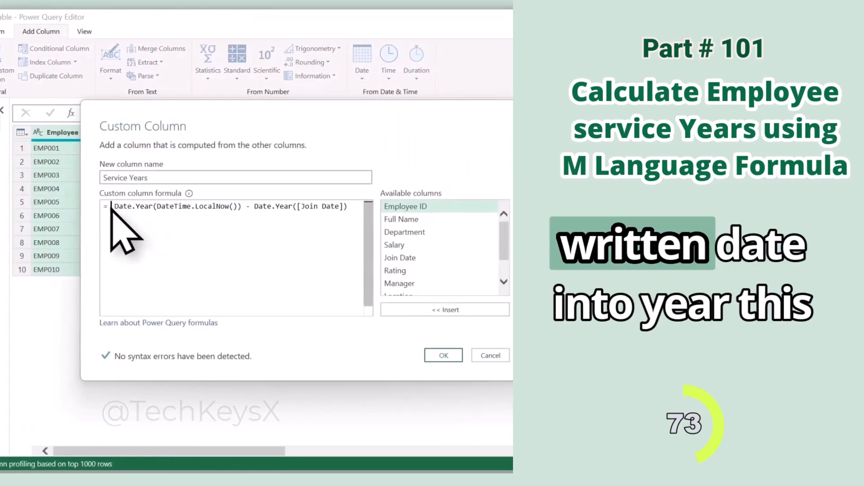
{"action": "left_click", "coordinate": [131, 207]}
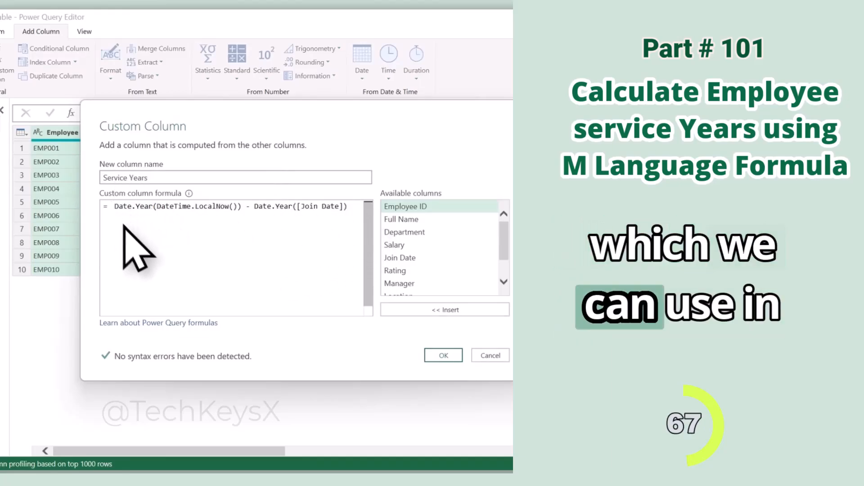
{"action": "mouse_move", "coordinate": [280, 214]}
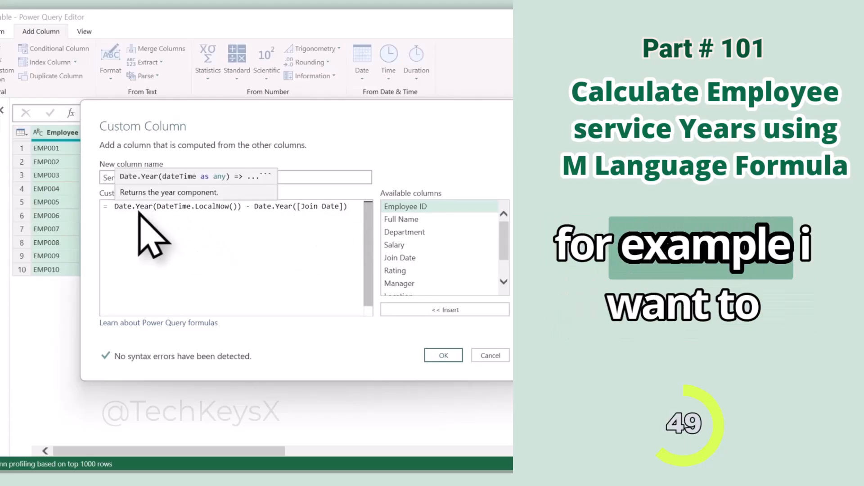
{"action": "mouse_move", "coordinate": [143, 209]}
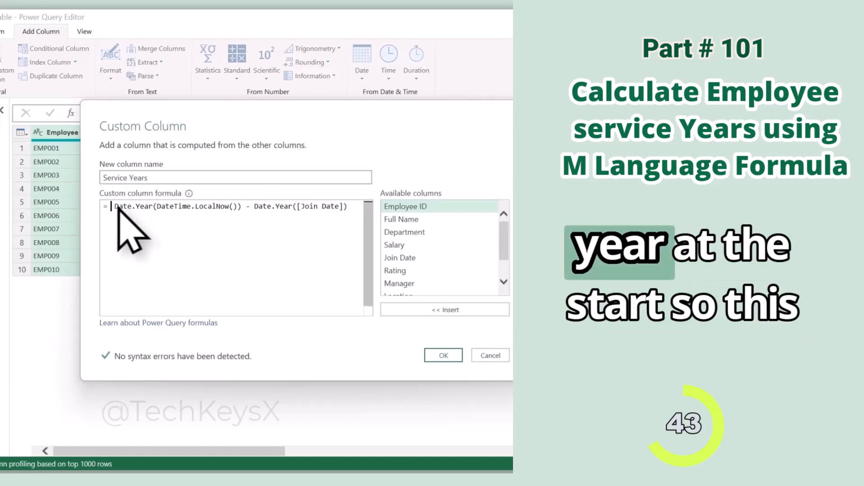
{"action": "mouse_move", "coordinate": [184, 213]}
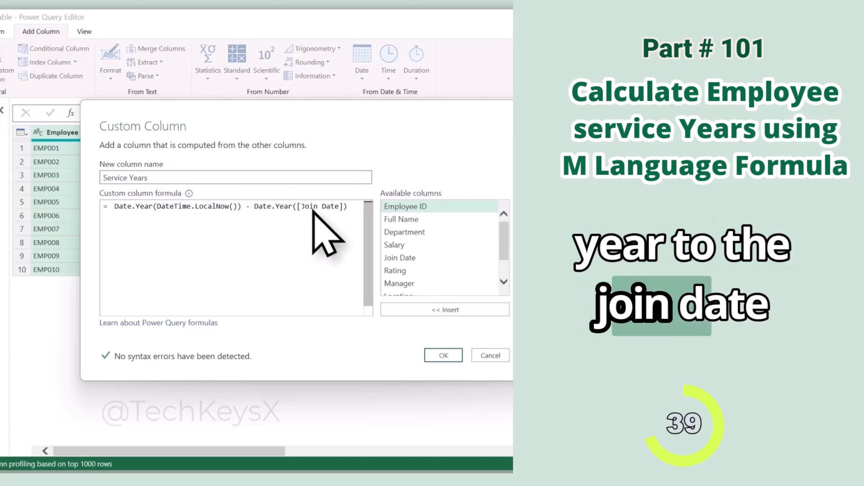
{"action": "left_click", "coordinate": [443, 355]}
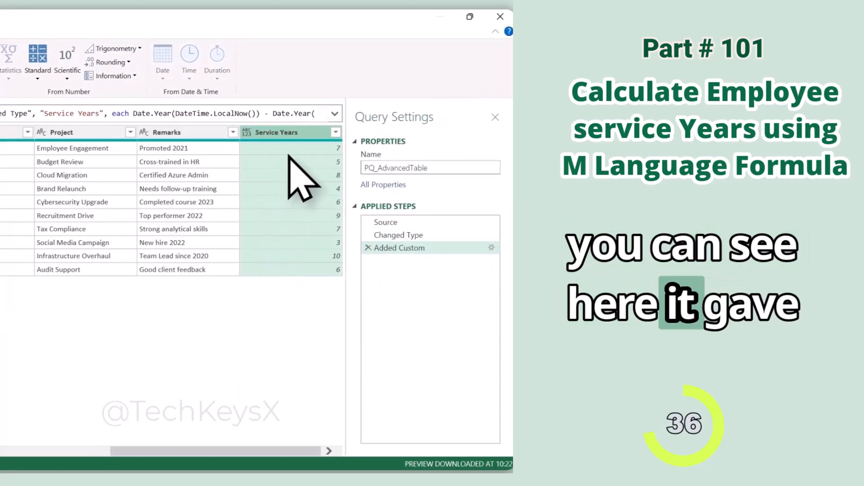
Move the Service Years column directly after the Join Date column.
{"action": "left_click_drag", "start_coordinate": [292, 135], "coordinate": [338, 139]}
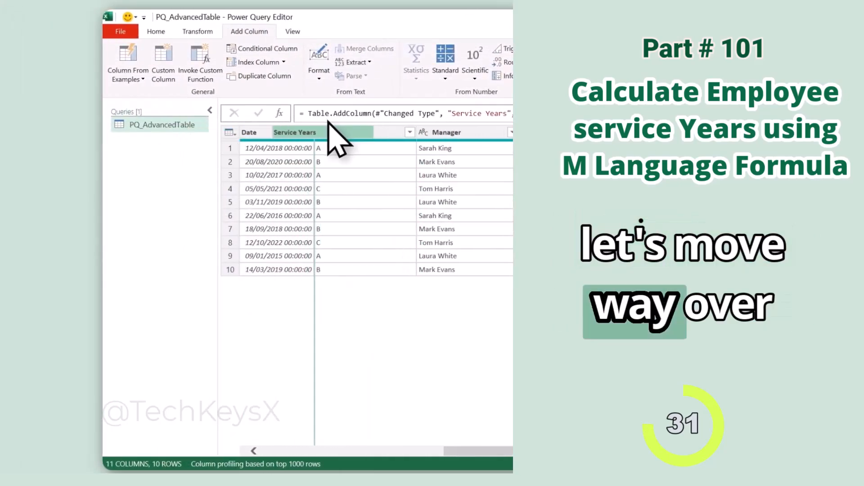